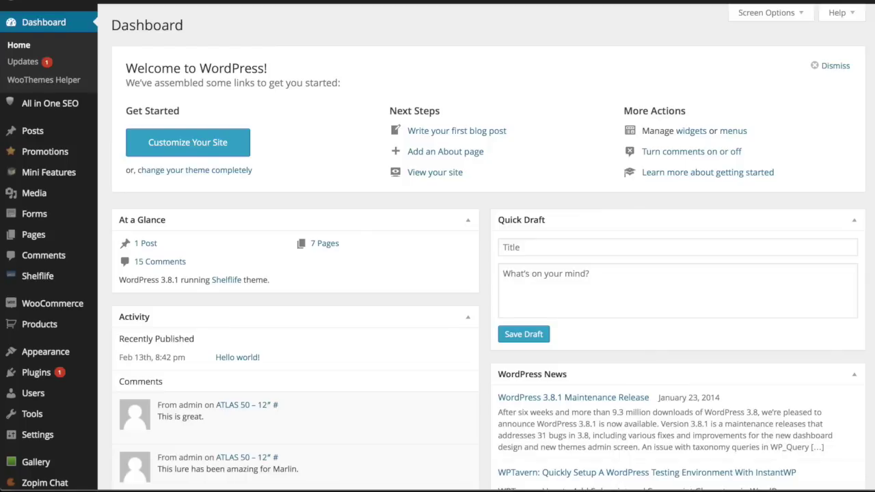
- Create a new form titled "Options" without a description
mouse_move(45, 216)
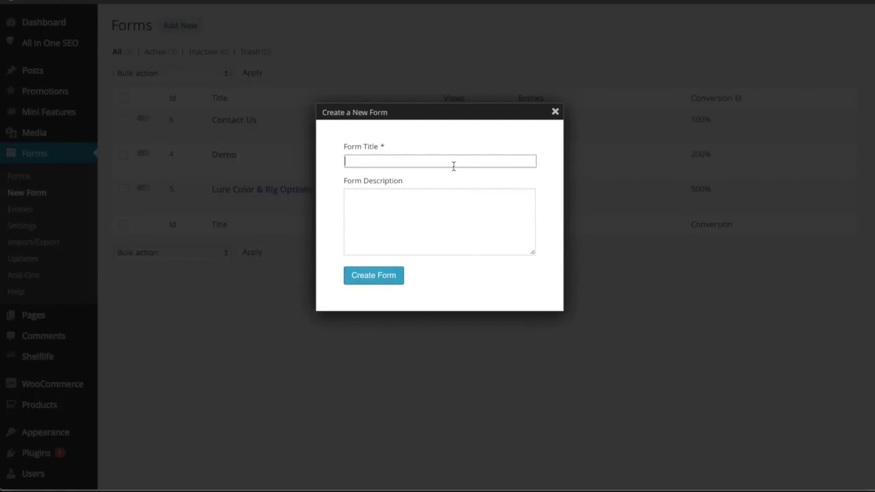
text(Options)
click(382, 276)
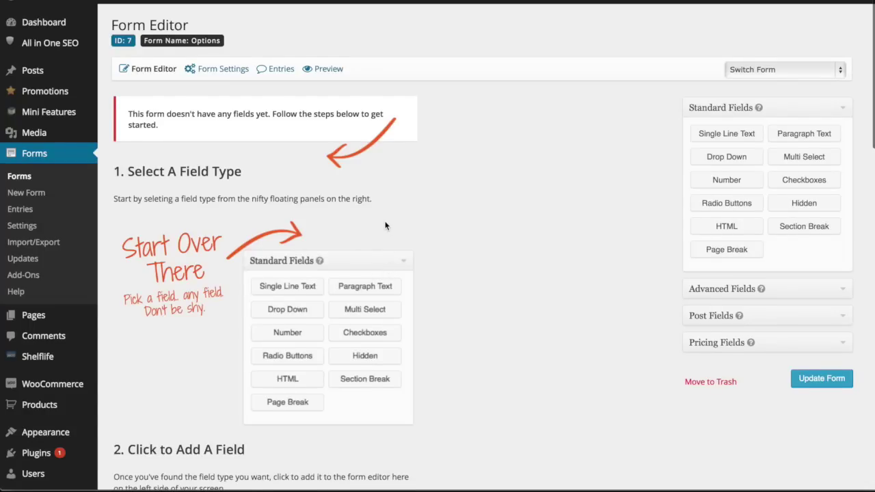
- Add a Product pricing field to the form and set its field type to Hidden
scroll(385, 225, down, 1)
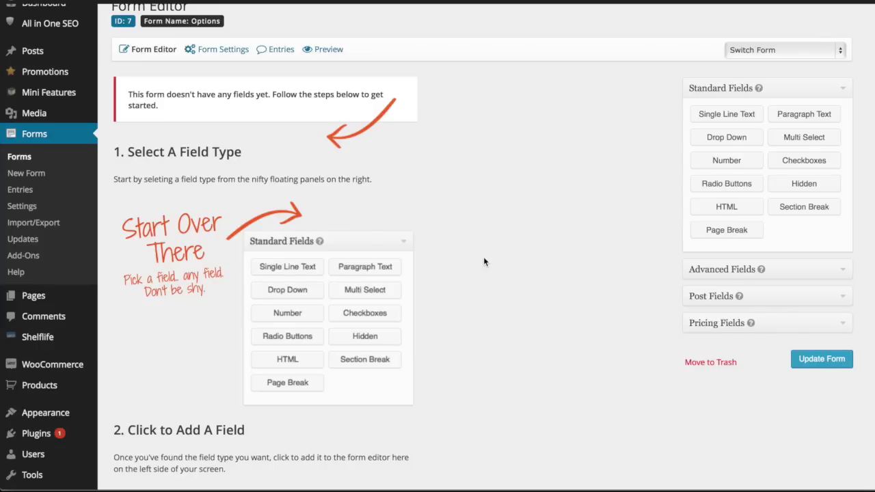
click(837, 325)
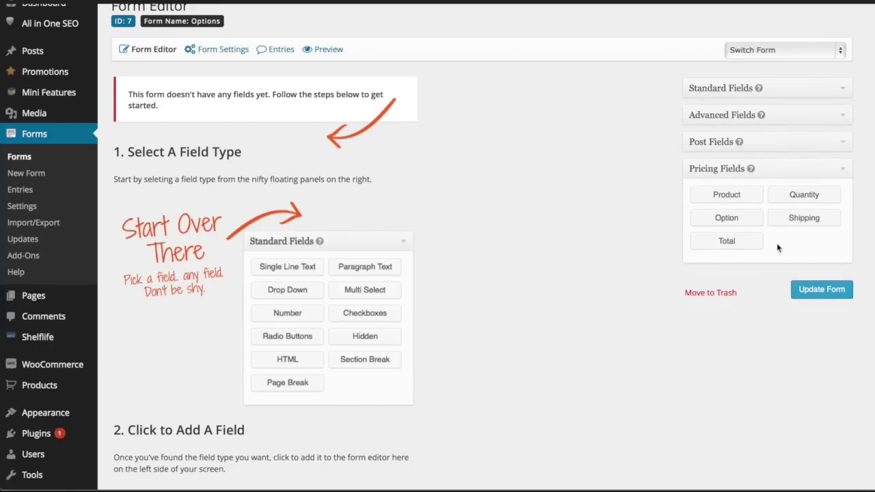
click(727, 196)
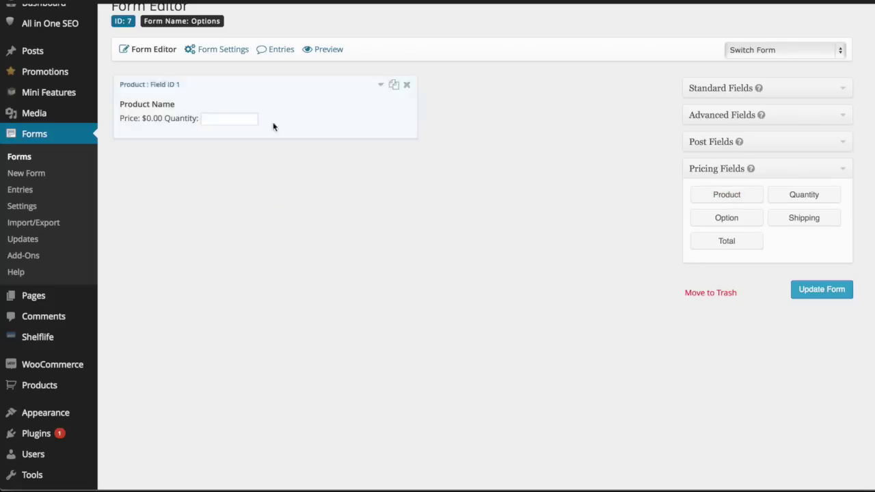
click(382, 87)
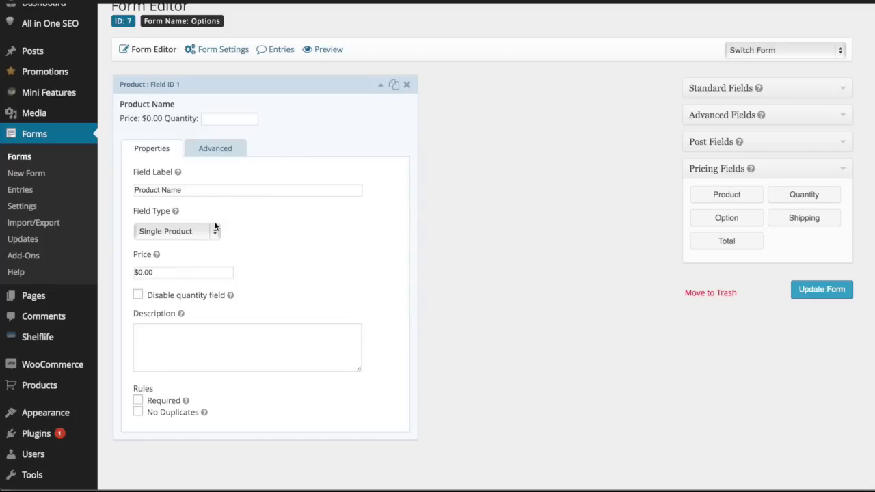
click(214, 231)
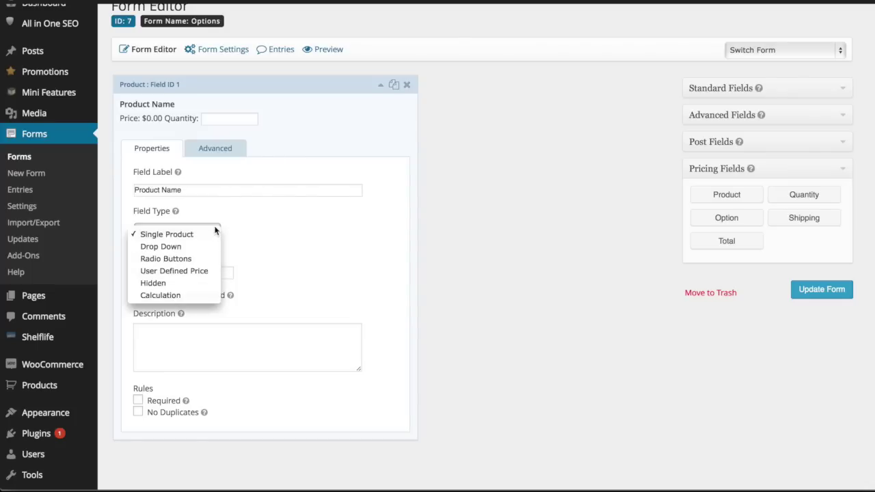
click(201, 283)
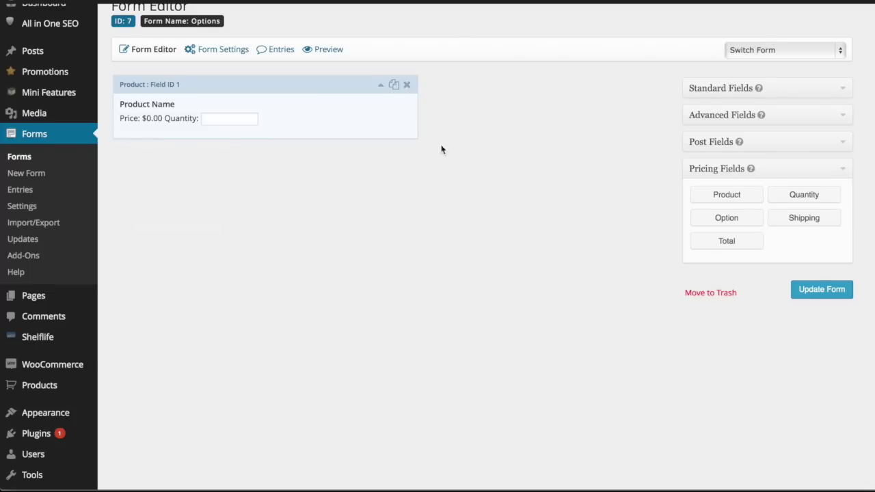
click(380, 86)
click(380, 86)
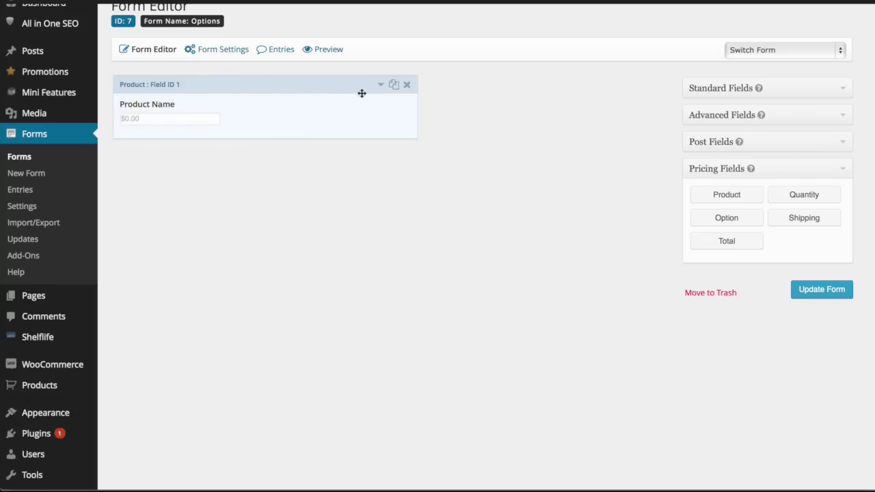
- Set the product field's label to "Lures" and collapse its settings
click(380, 87)
triple_click(247, 188)
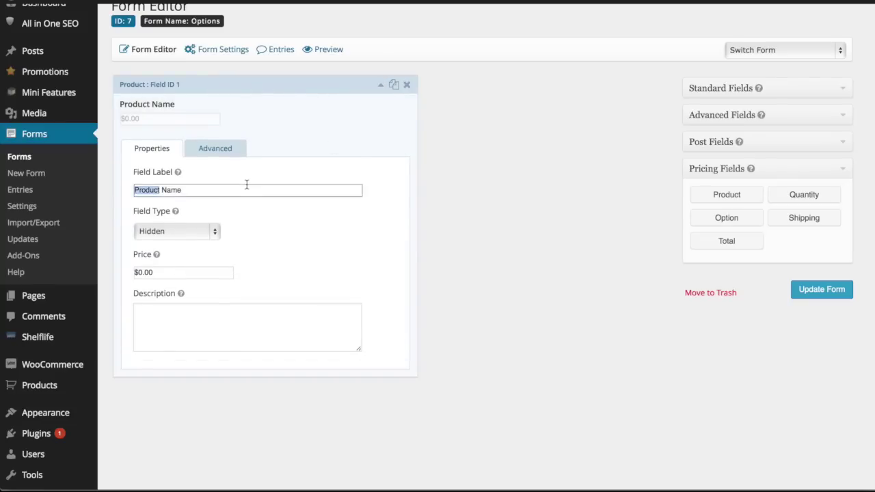
text(Lures)
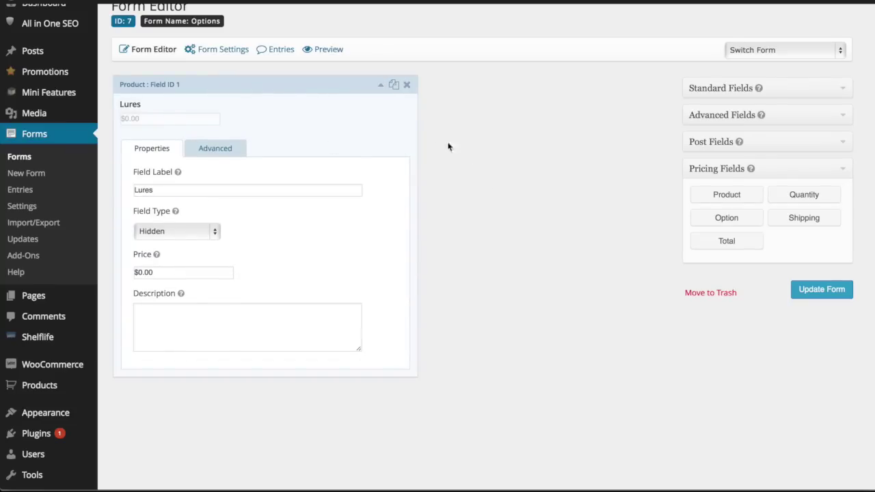
click(380, 87)
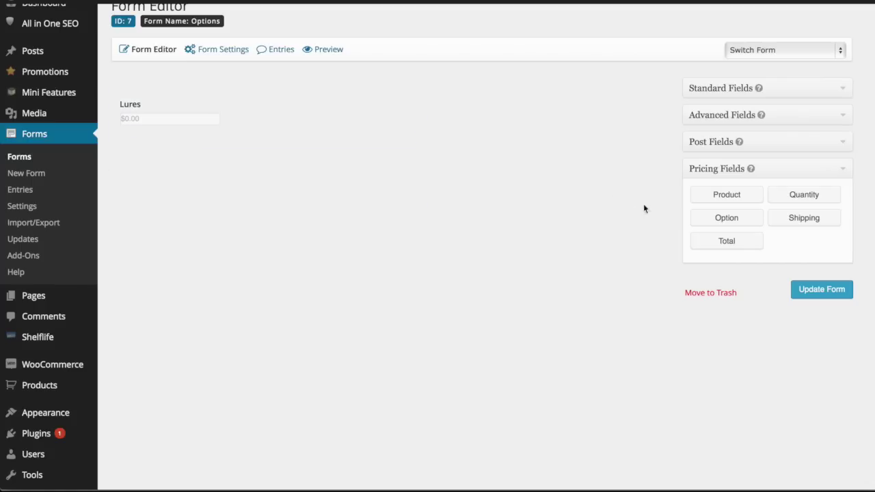
- Add an Option pricing field below the Lures product and label it "Size"
click(731, 223)
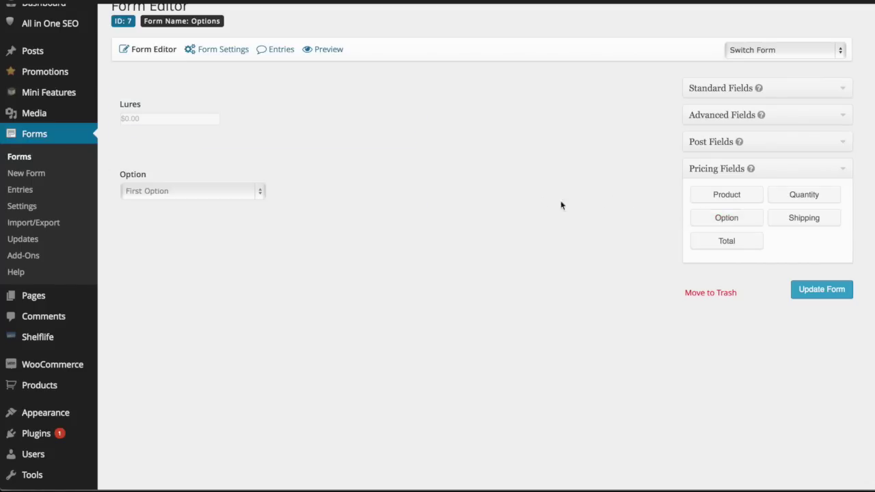
mouse_move(250, 193)
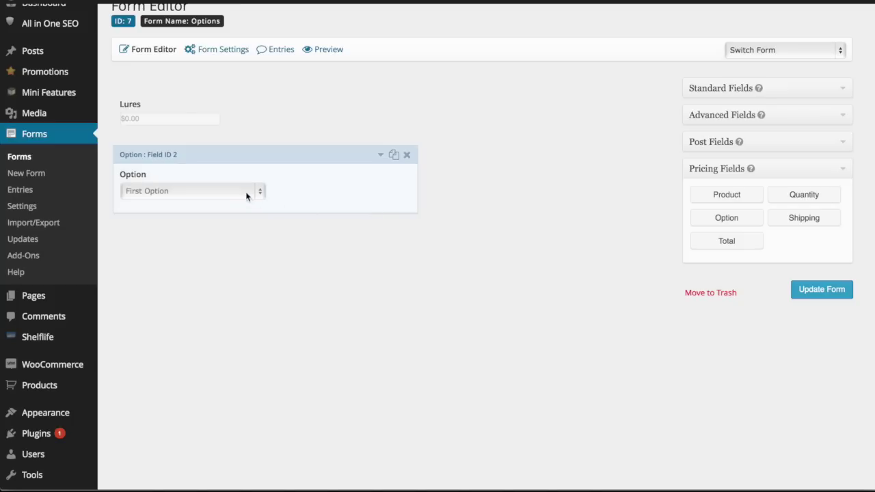
click(381, 156)
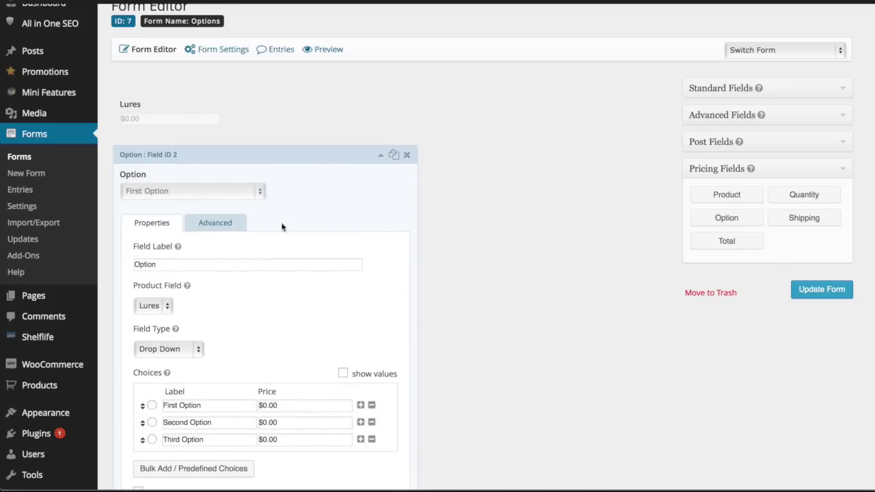
triple_click(197, 267)
text(S)
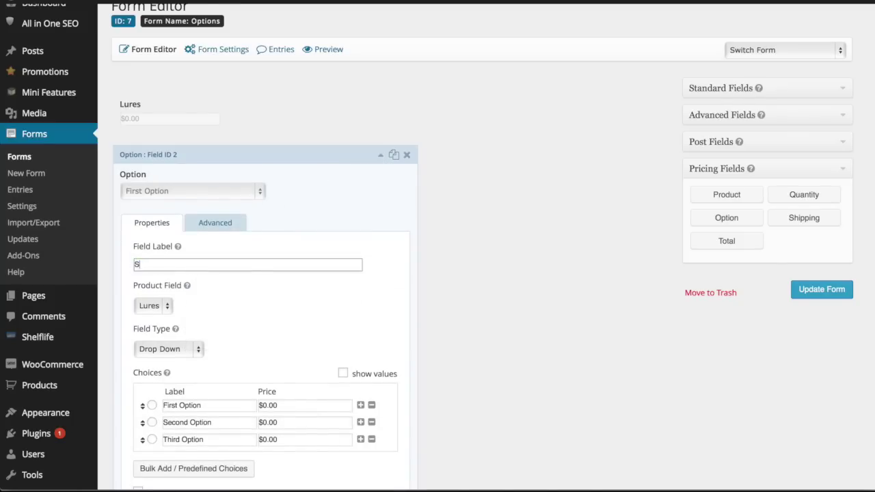
text(ie)
- Rename the first choice of the Size field to "Small"
click(191, 422)
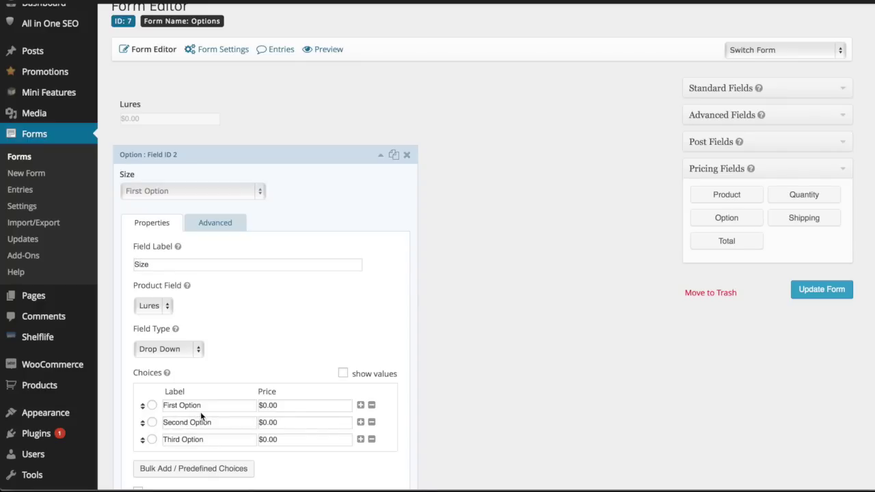
triple_click(203, 406)
text(Small)
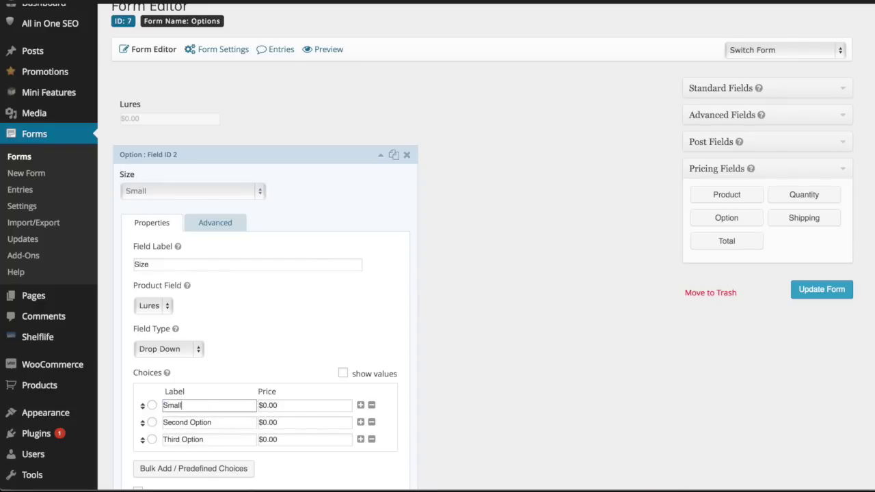
- Rename the second Size choice to "Medium" and set its price to 10.00
scroll(238, 376, down, 2)
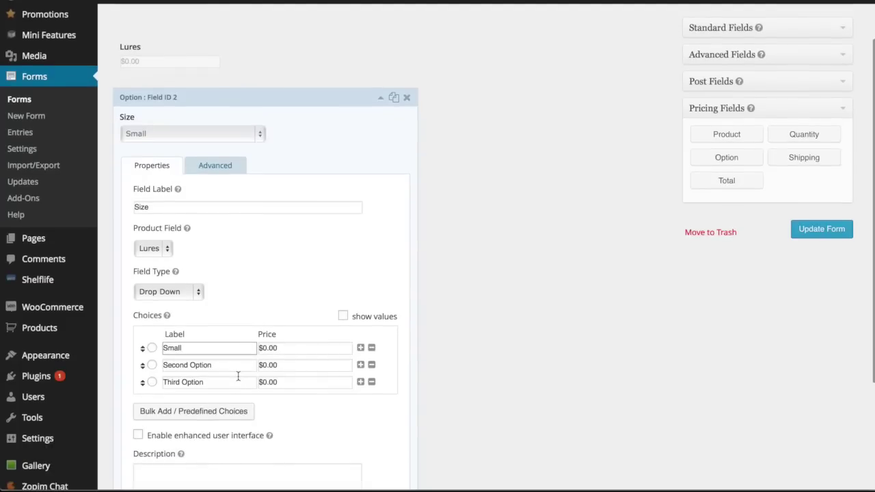
key(Tab)
key(Tab)
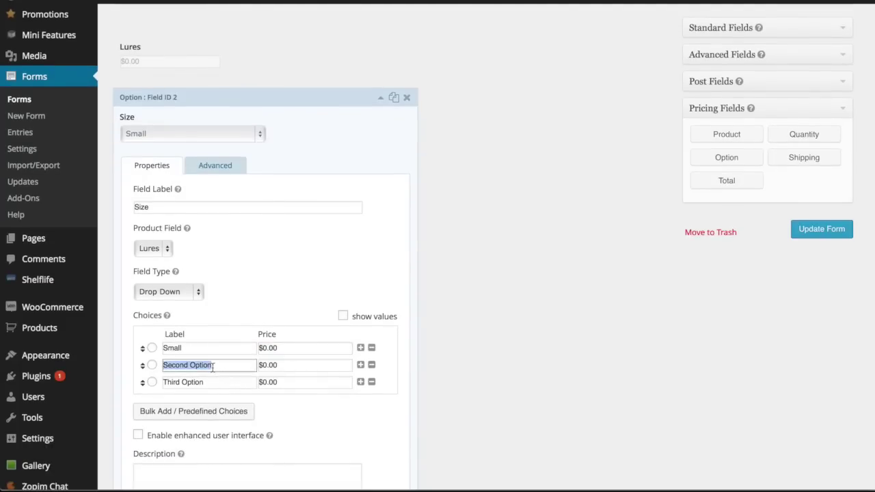
key(Right)
key(BackSpace)
key(BackSpace)
key(BackSpace)
key(BackSpace)
key(BackSpace)
key(BackSpace)
key(BackSpace)
key(BackSpace)
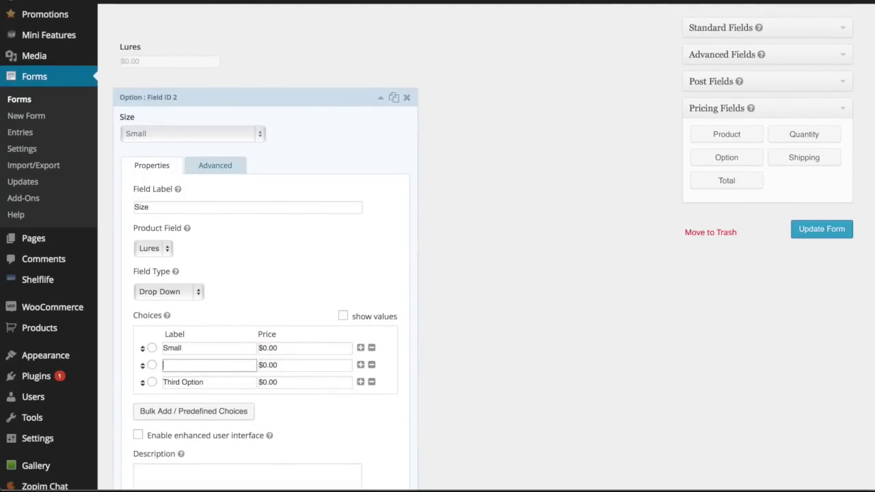
key(Tab)
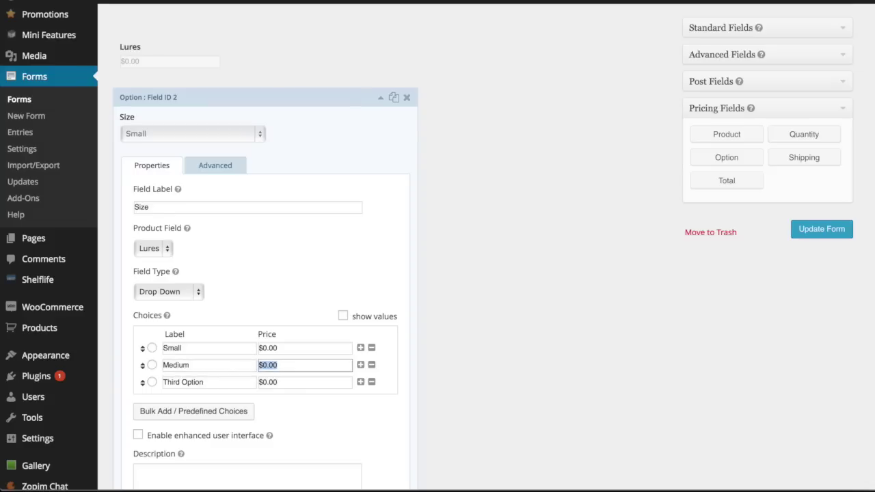
text(10.00)
- Rename the third Size choice to "Large" with a price of 15.00, then collapse the field and update the form
triple_click(203, 382)
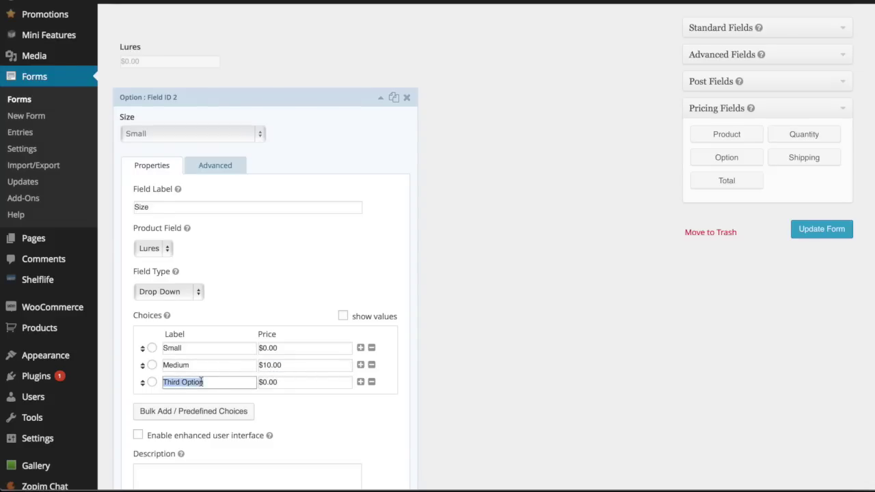
text(Large)
key(Tab)
text(1)
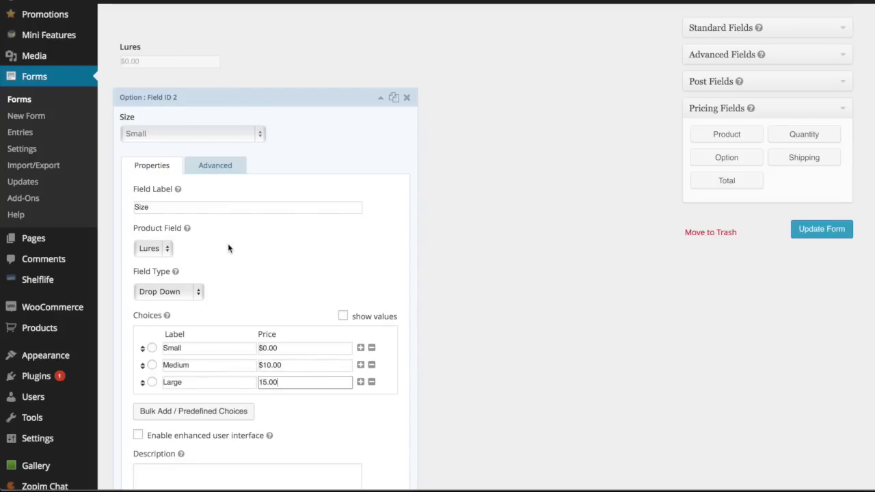
scroll(214, 266, down, 3)
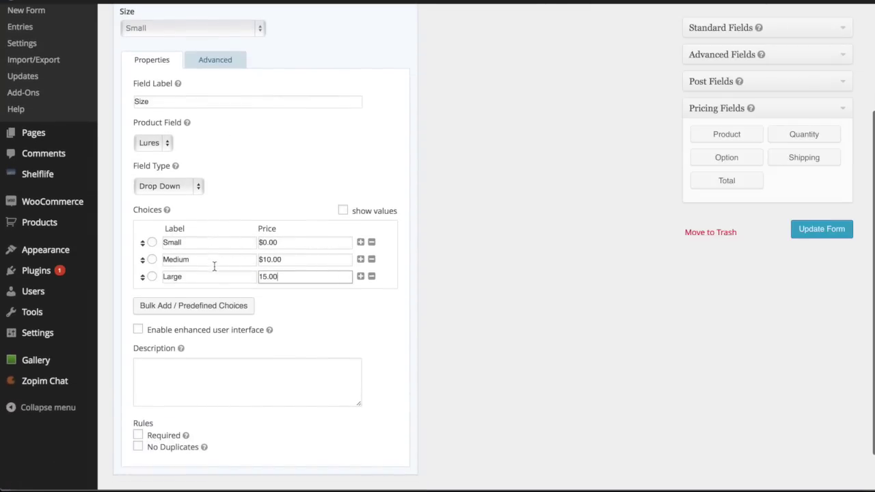
scroll(233, 355, up, 4)
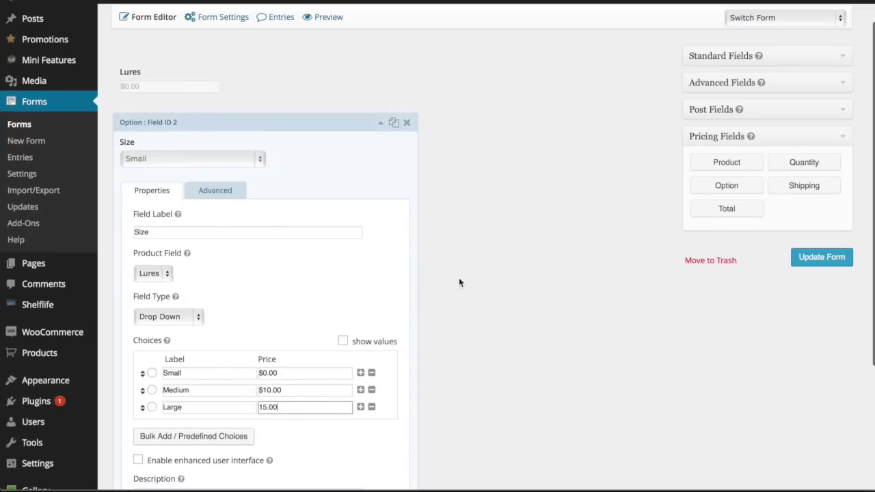
click(380, 123)
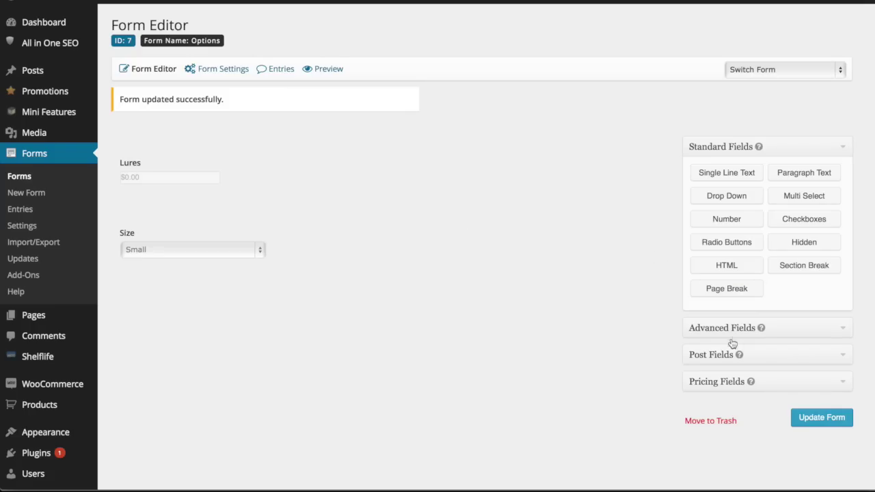
- Add a second Option pricing field below the Size field and label it "Colors"
click(723, 385)
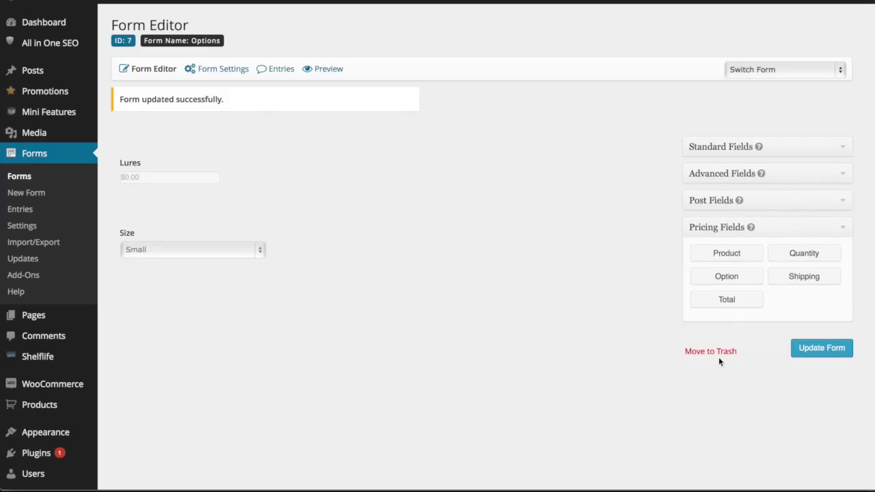
click(728, 277)
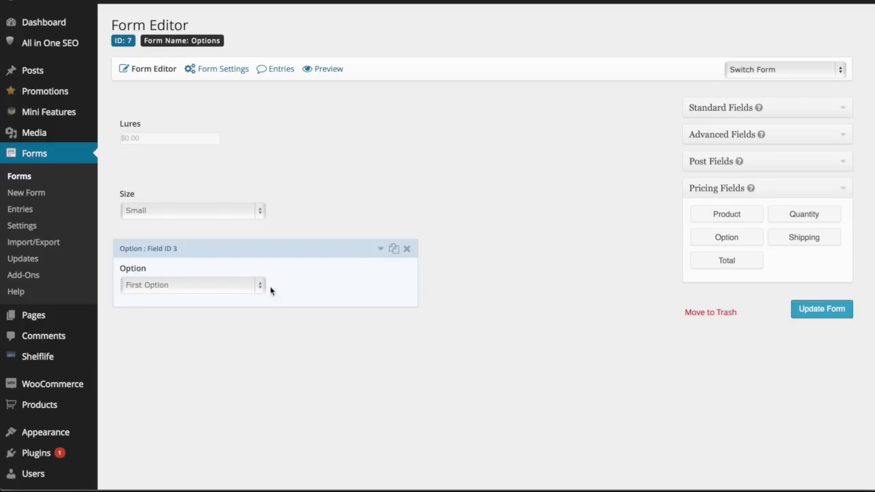
click(380, 248)
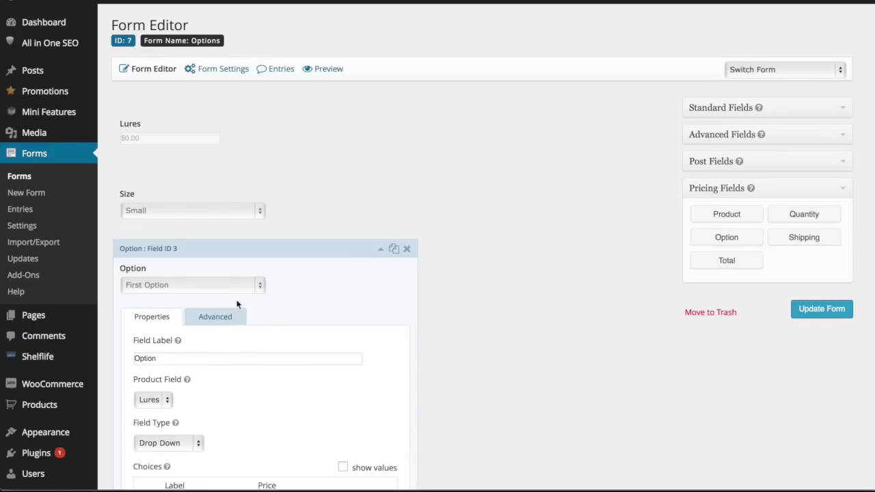
scroll(237, 304, down, 3)
triple_click(229, 280)
text(Co)
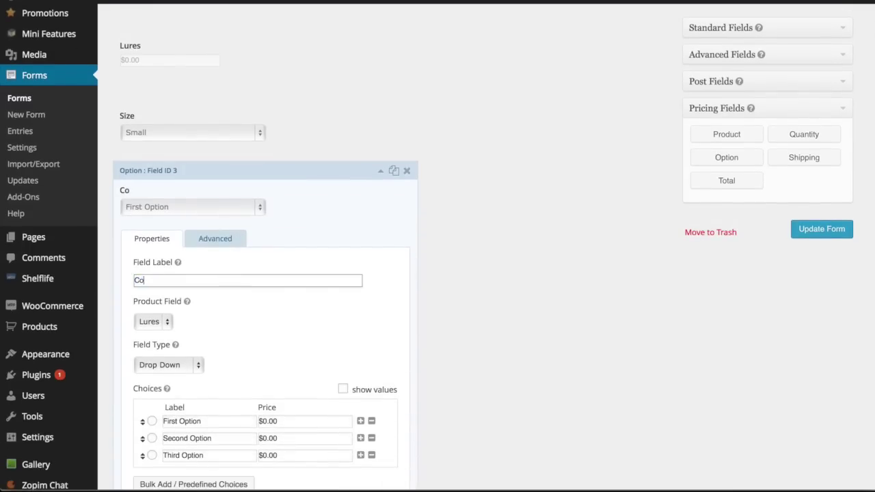
text(lors)
- Rename the three choices of the Colors field to "Blue", "Red" and "Yellow"
scroll(234, 301, down, 4)
triple_click(234, 302)
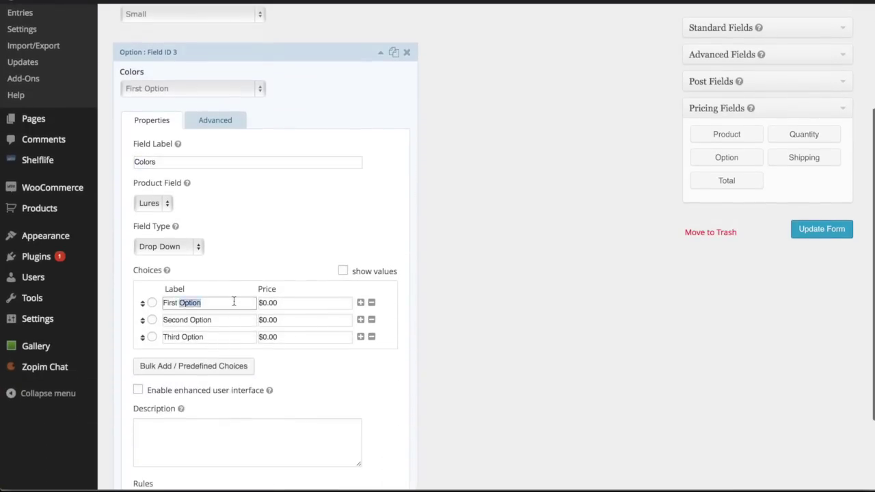
text(Blue)
key(Tab)
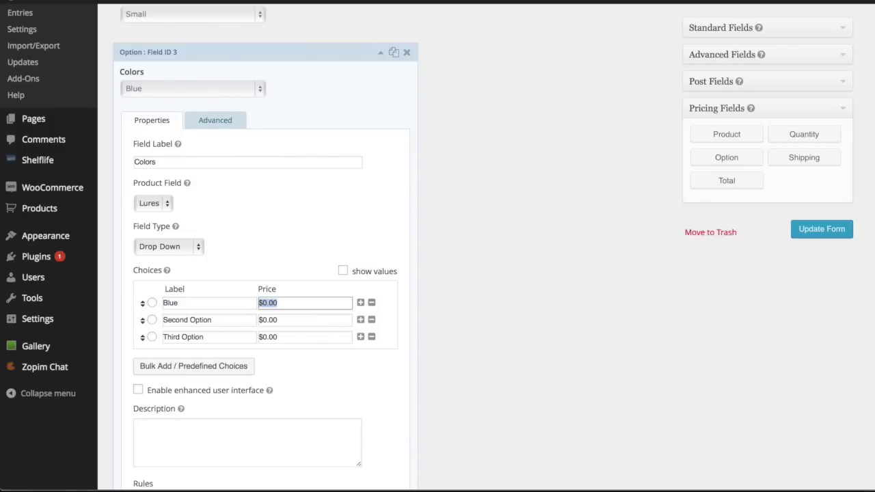
key(Tab)
text(Red)
key(Tab)
key(Tab)
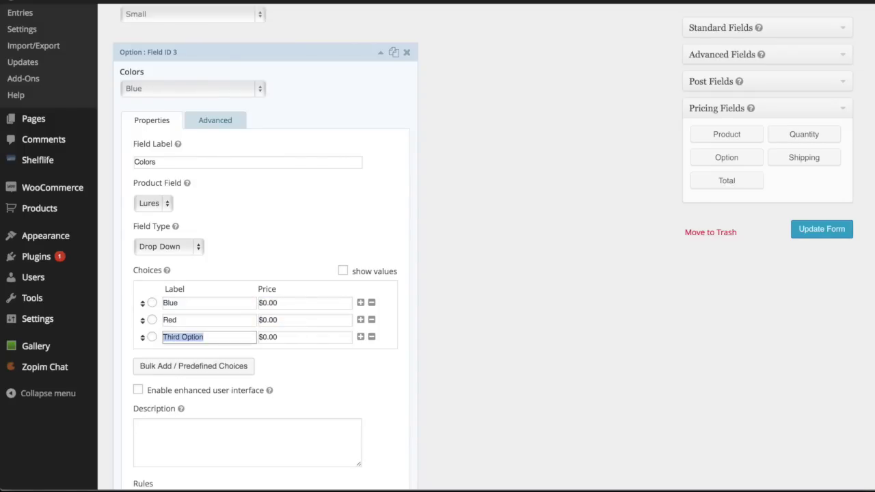
text(Yellow)
- Add a fourth choice named "Pink" after Yellow in the Colors field
click(360, 336)
click(193, 356)
text(Pink)
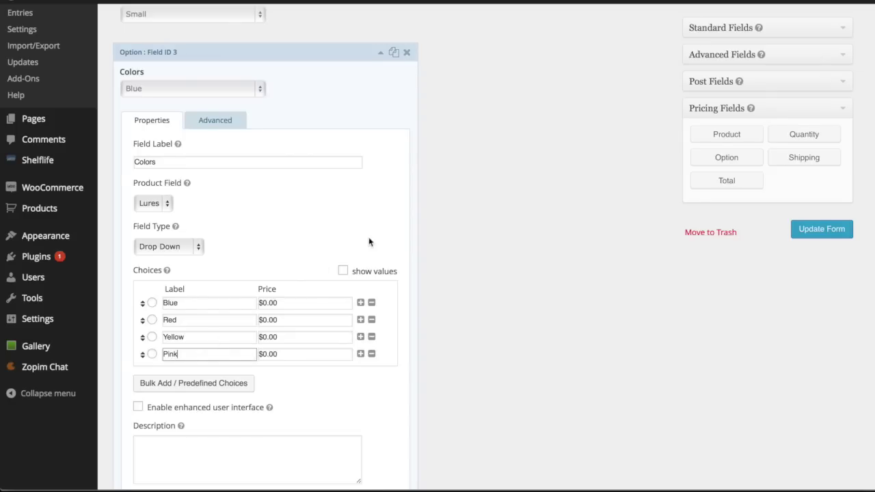
- Update the form to save the choices of the Colors field
click(359, 238)
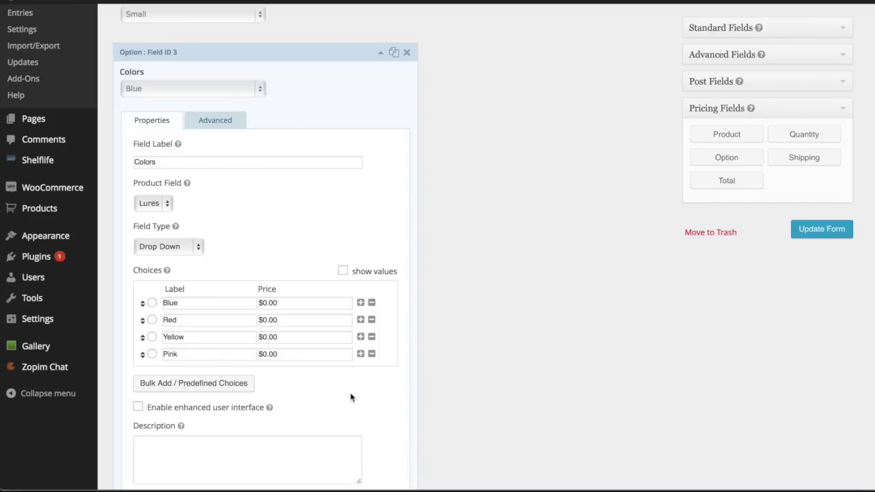
click(808, 234)
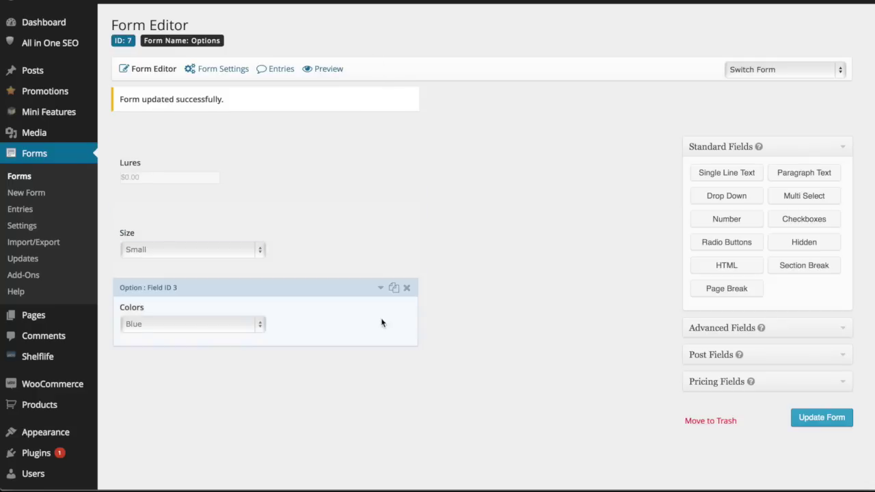
- Add a third Option pricing field below the Colors field and label it "Rigging"
scroll(382, 322, down, 3)
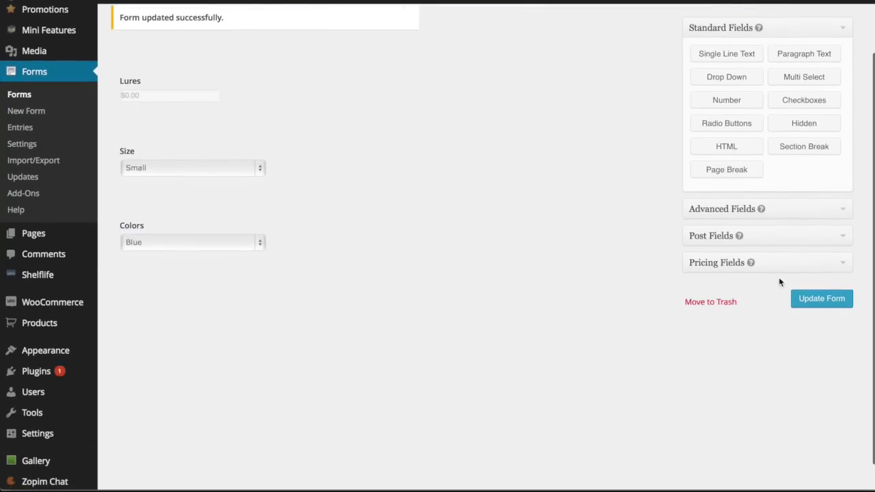
click(836, 263)
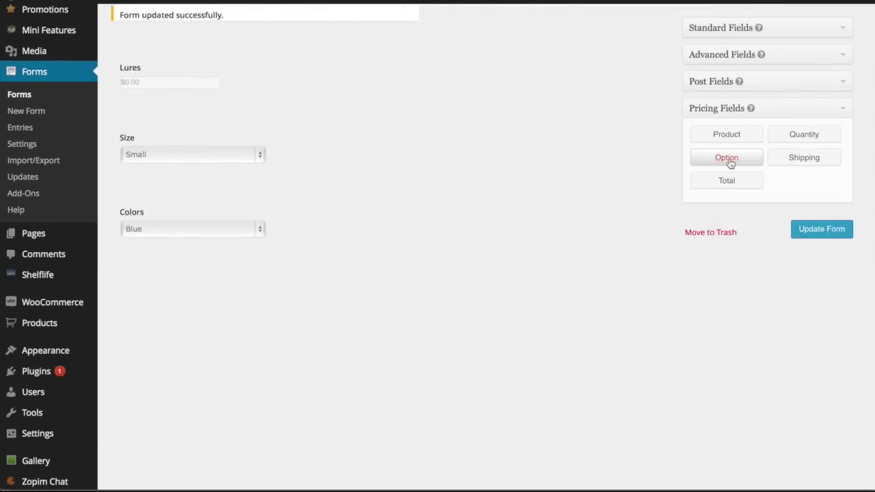
click(726, 158)
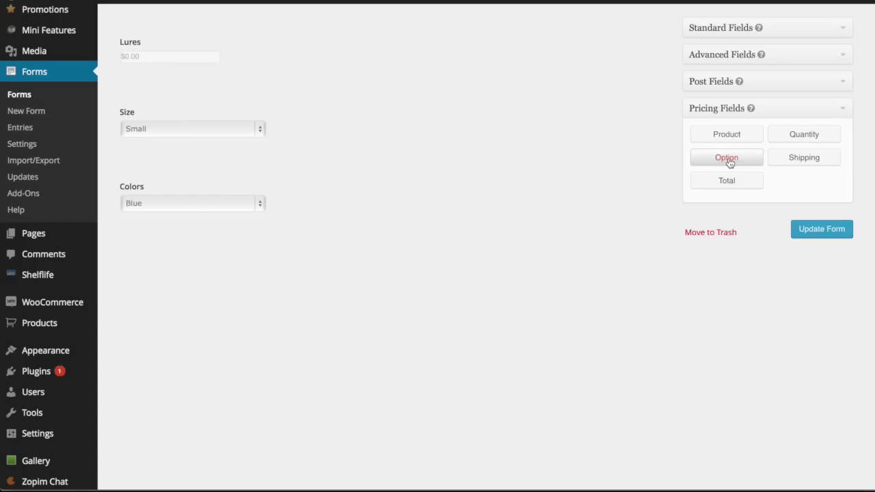
click(728, 159)
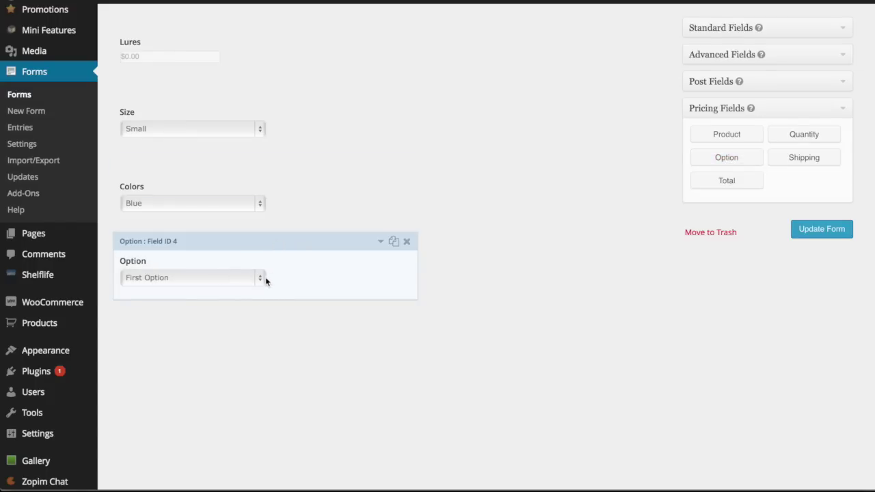
click(380, 241)
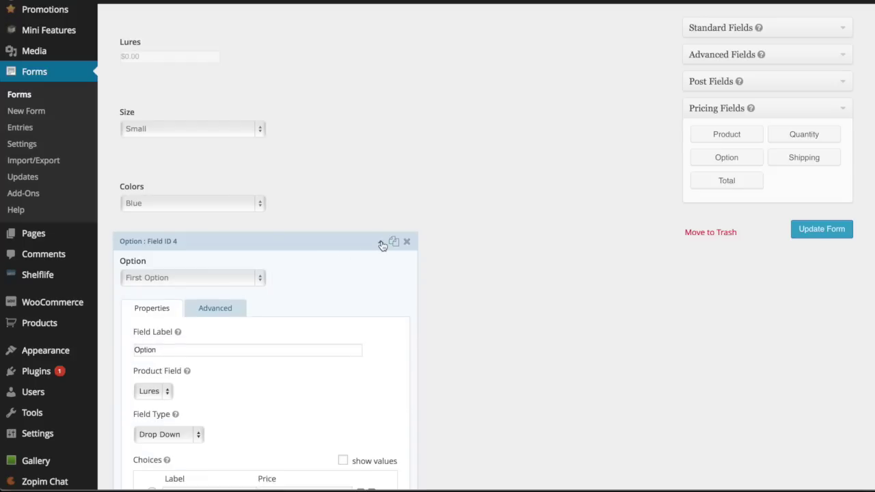
double_click(204, 348)
text(Rigging)
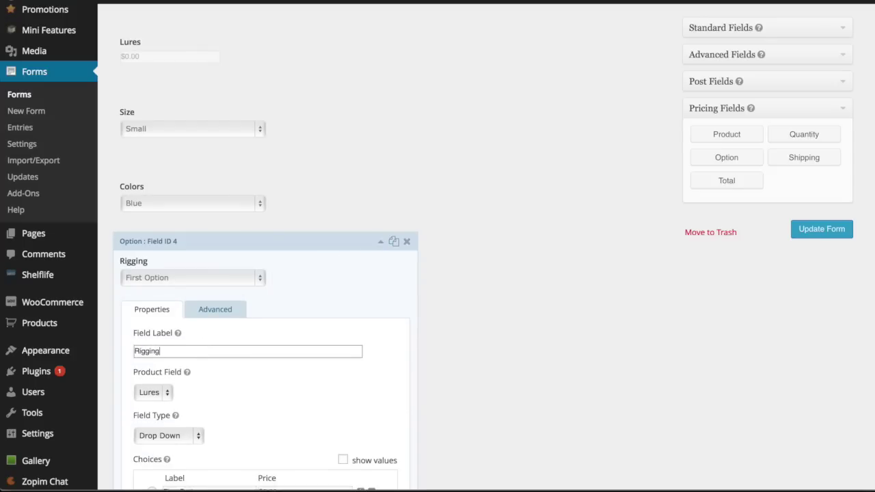
- Rename the first choice of the Rigging field to "Unrigged", leaving its price as it is
scroll(228, 424, down, 3)
triple_click(228, 411)
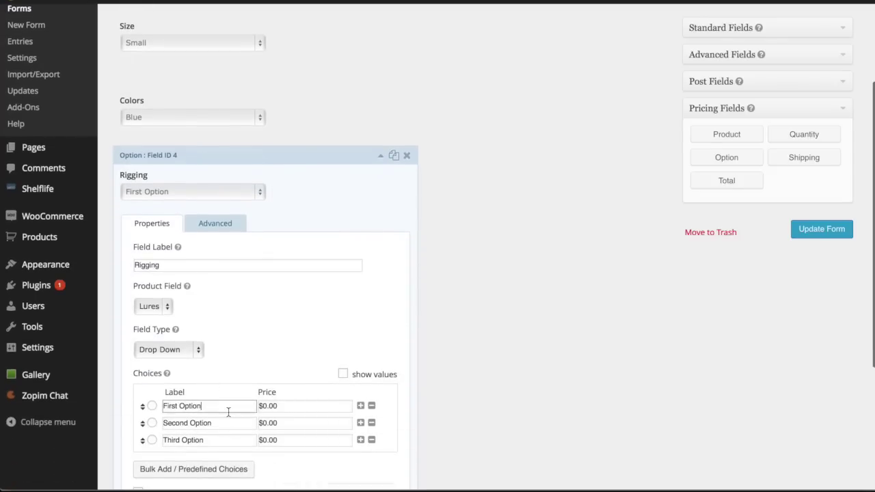
text(Unrigged)
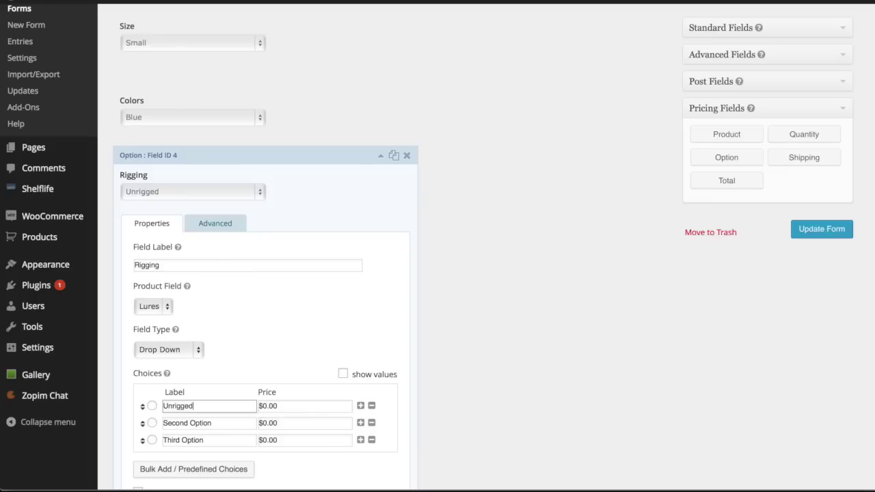
key(Tab)
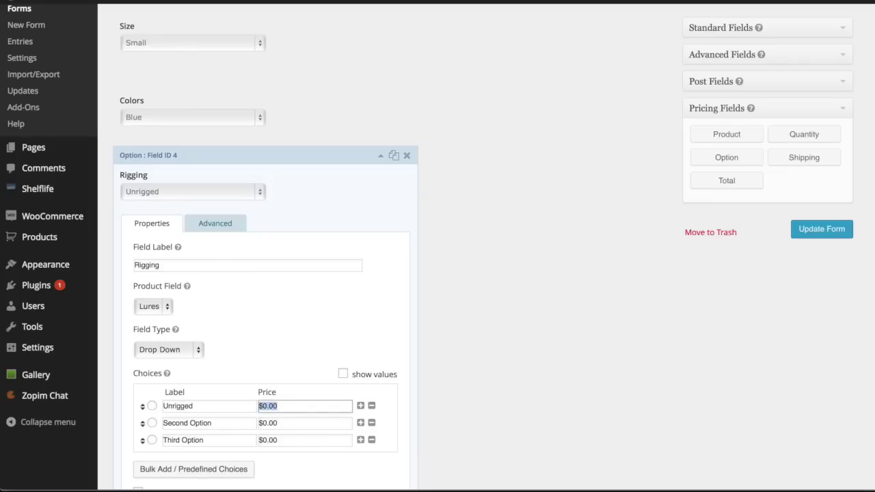
key(Tab)
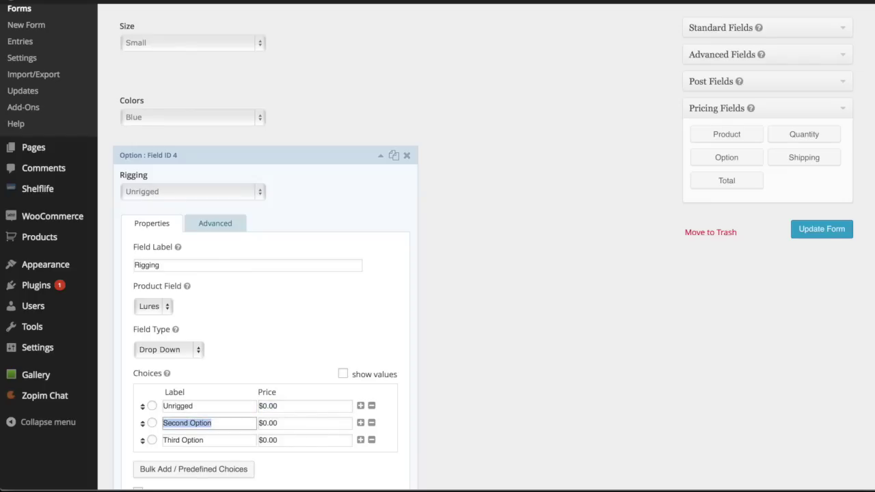
- Rename the second Rigging choice to "Rigged With One Hook" with a price of 1.00
text(Rigged)
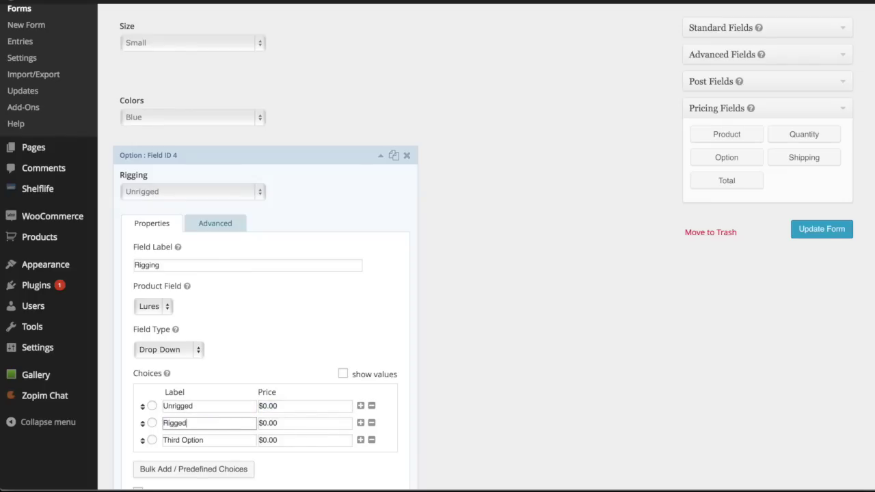
text( With One Hook)
key(Tab)
text(1.00)
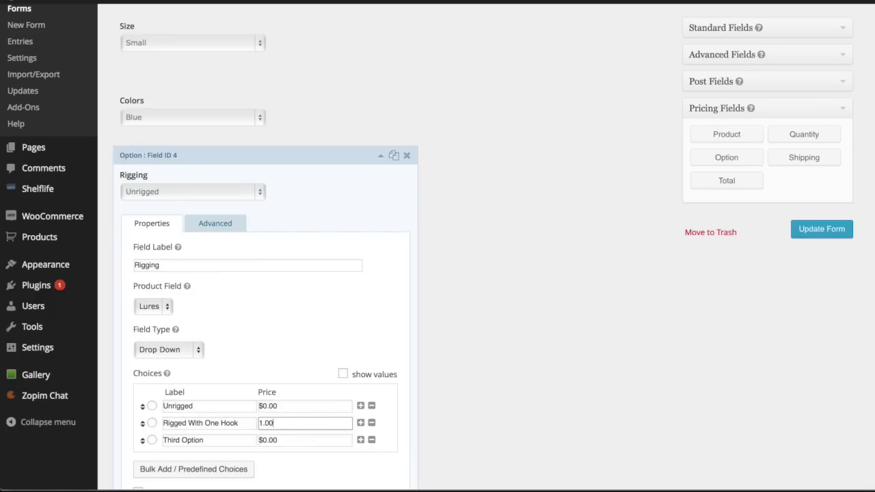
- Rename the third Rigging choice to "Rigged With Two Hooks" with a price of 2.00, then collapse the field
key(Tab)
text(Rigg)
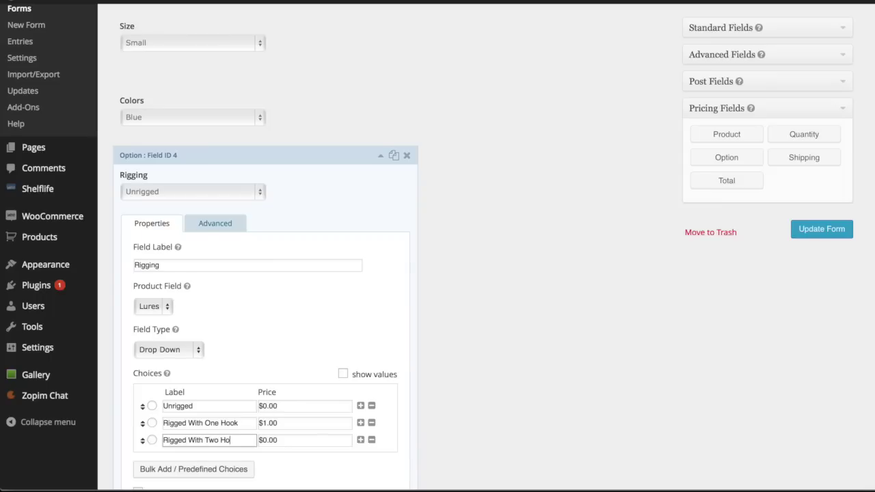
key(Tab)
text(2.00)
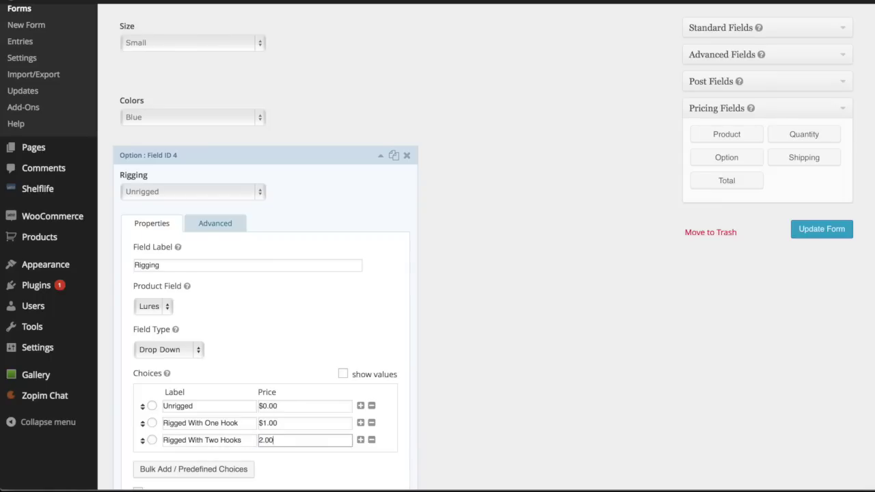
scroll(286, 406, down, 2)
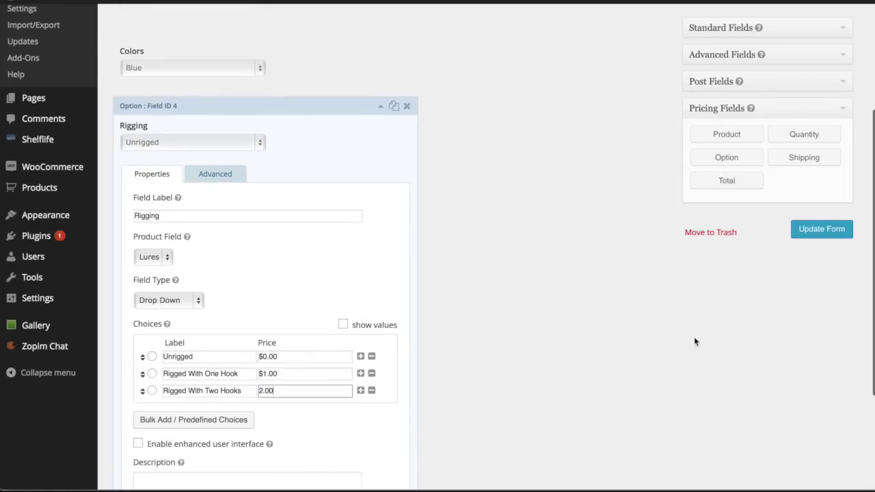
click(381, 114)
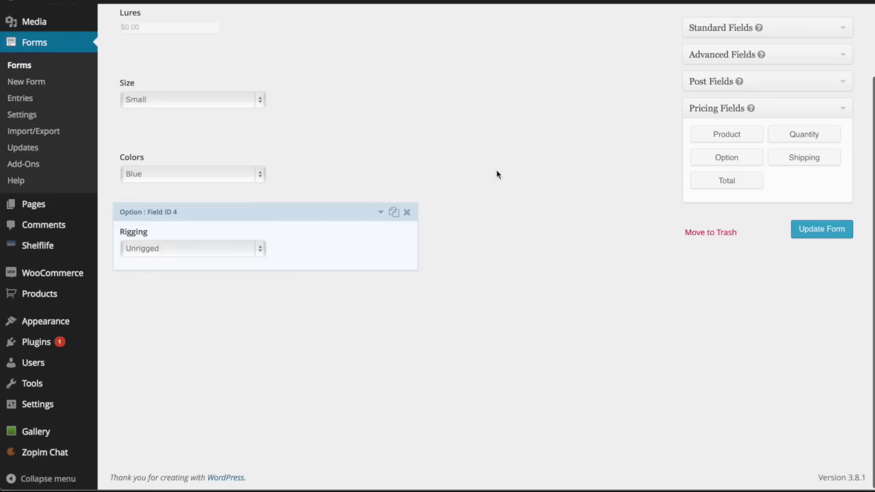
scroll(506, 191, up, 3)
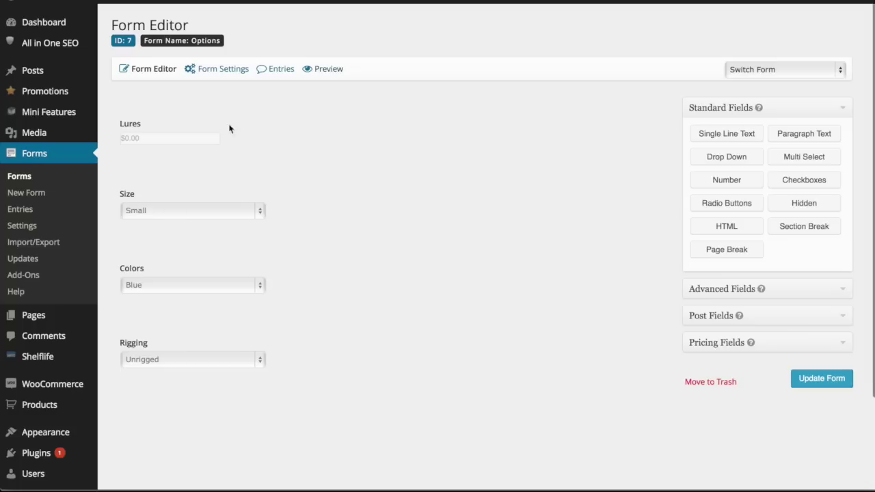
- Search the WooCommerce products for "atlas" and open the ATLAS 50 – 12" product for editing
scroll(52, 308, down, 3)
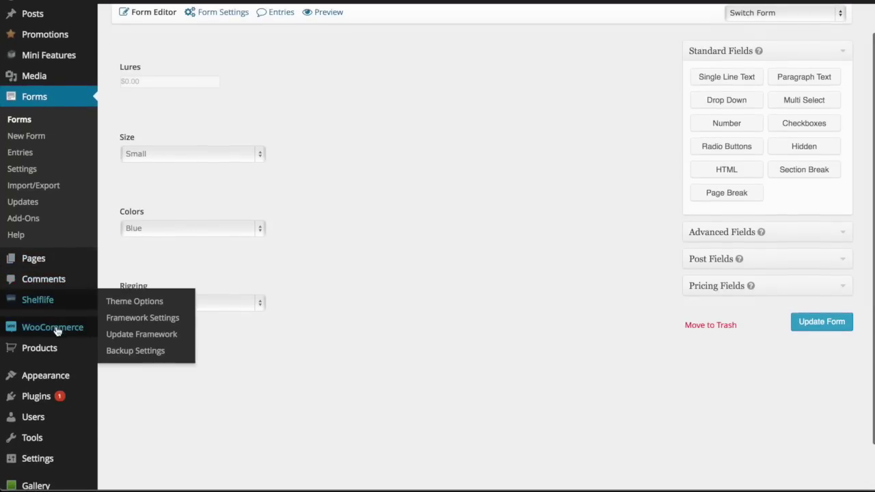
mouse_move(78, 345)
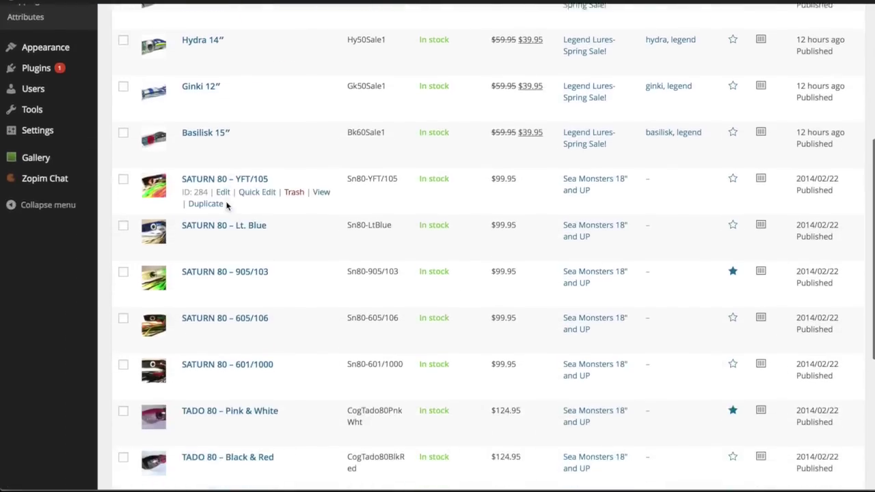
scroll(228, 206, up, 10)
scroll(227, 207, up, 9)
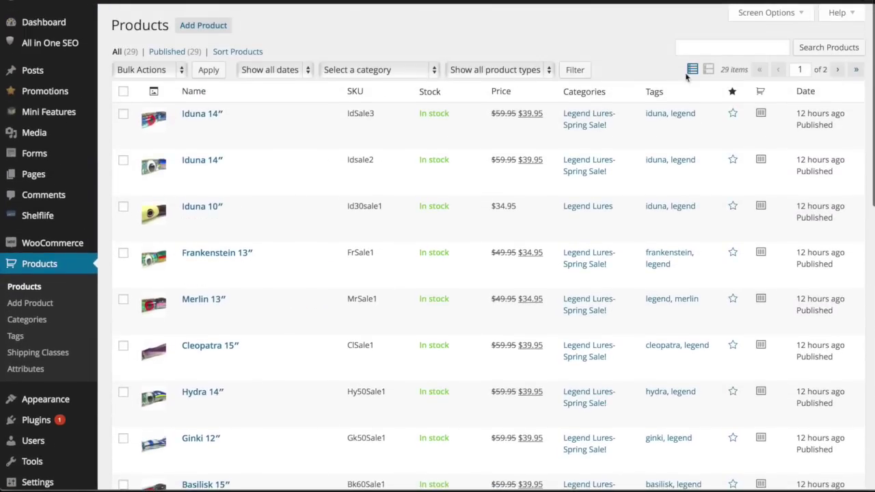
click(728, 47)
text(atlas)
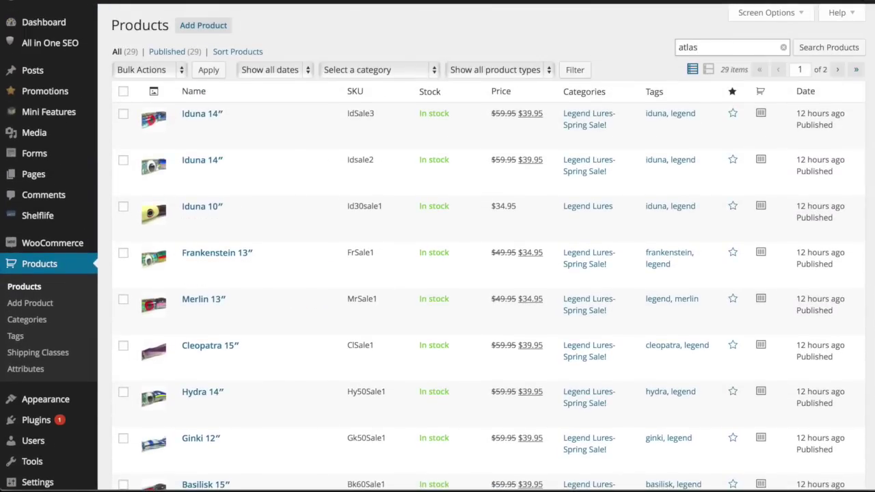
click(824, 48)
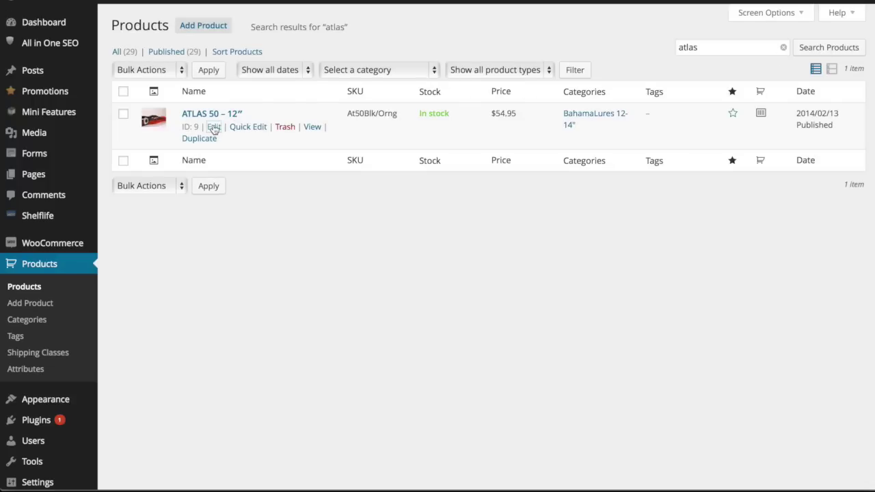
click(214, 127)
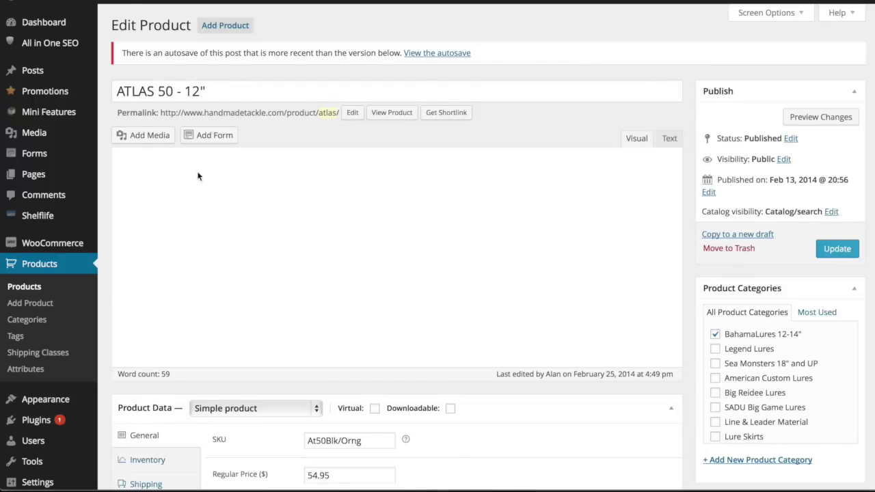
- Review the product data of ATLAS 50 - 12", including its attributes, general pricing and the available product types
scroll(198, 177, down, 5)
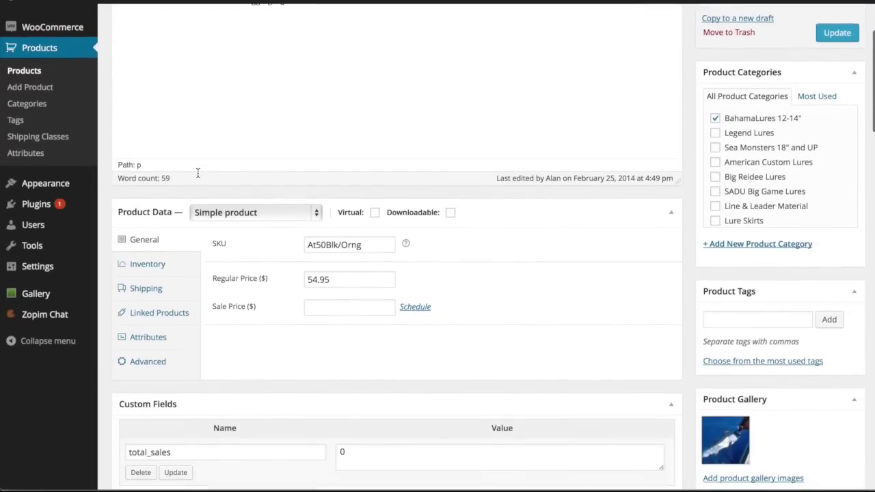
scroll(197, 202, down, 1)
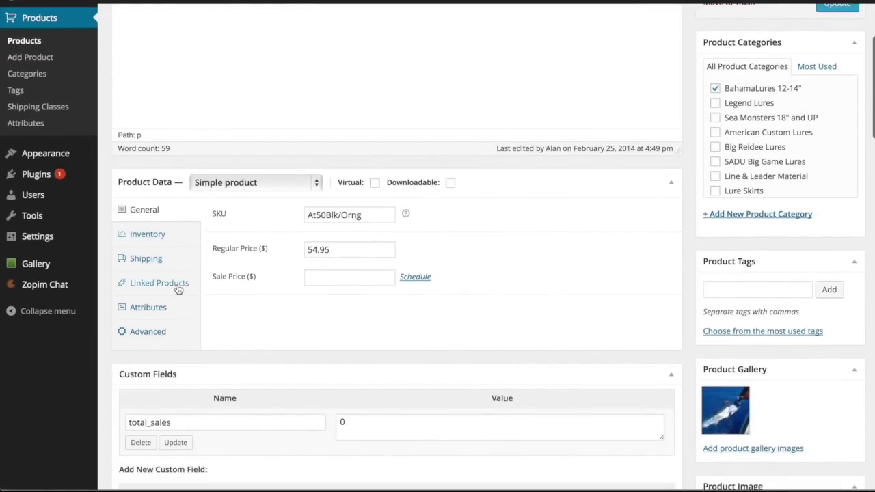
click(156, 313)
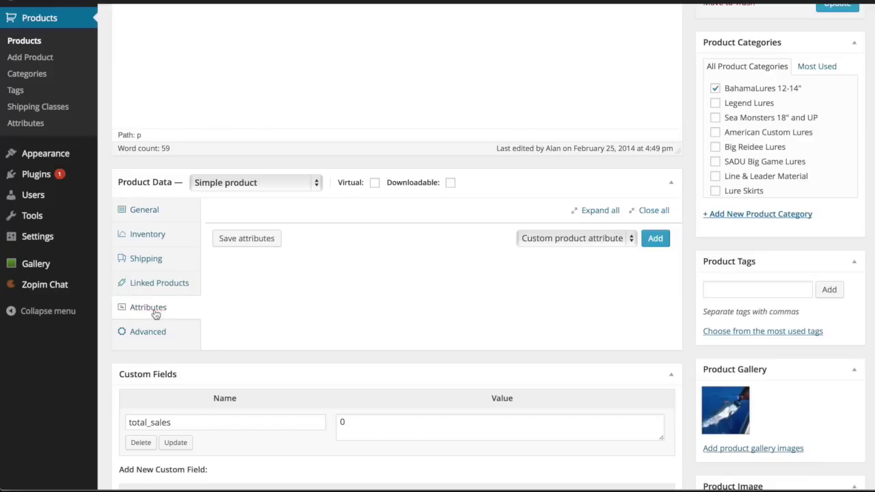
click(156, 219)
click(314, 188)
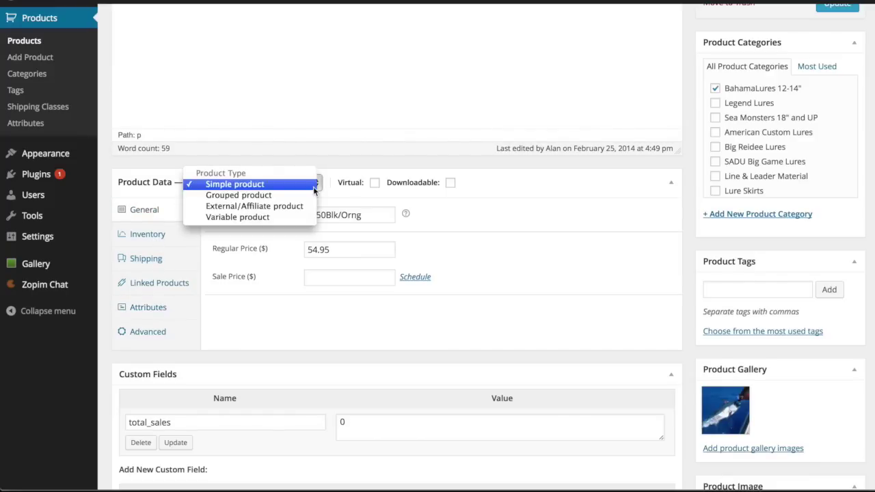
click(335, 172)
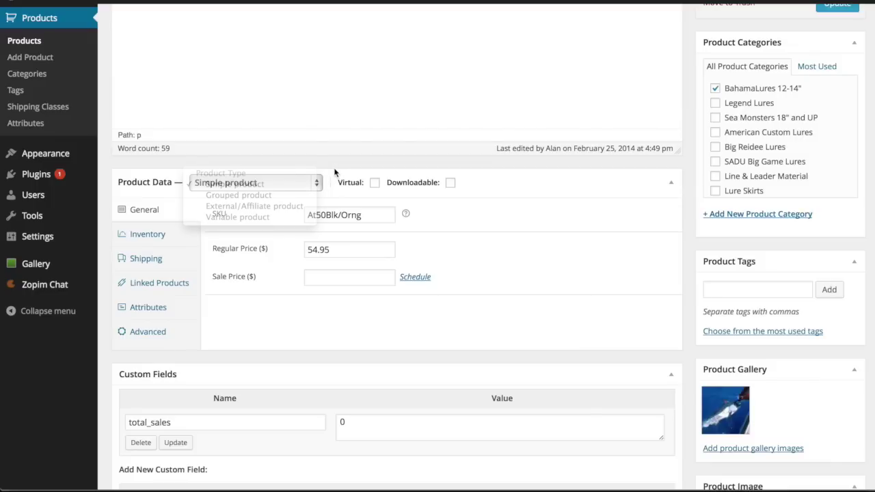
- Choose the Options form in the product's Gravity Forms Product Add-Ons settings
scroll(237, 220, down, 3)
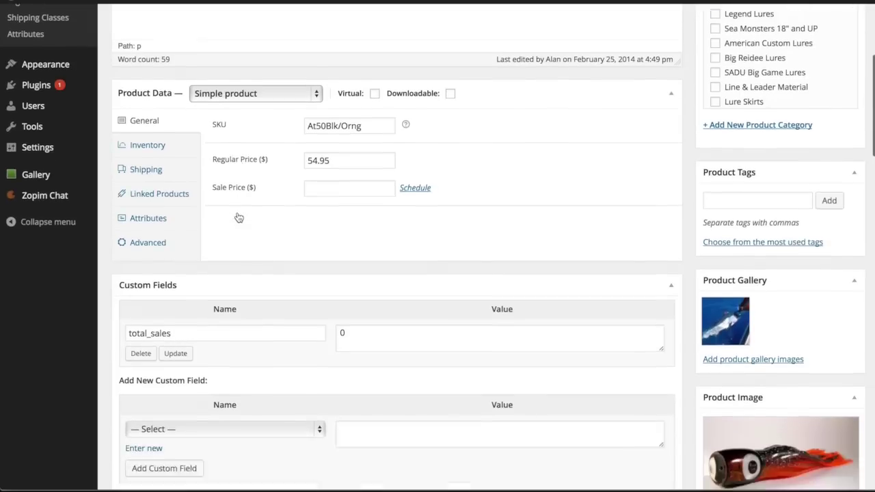
scroll(237, 216, down, 4)
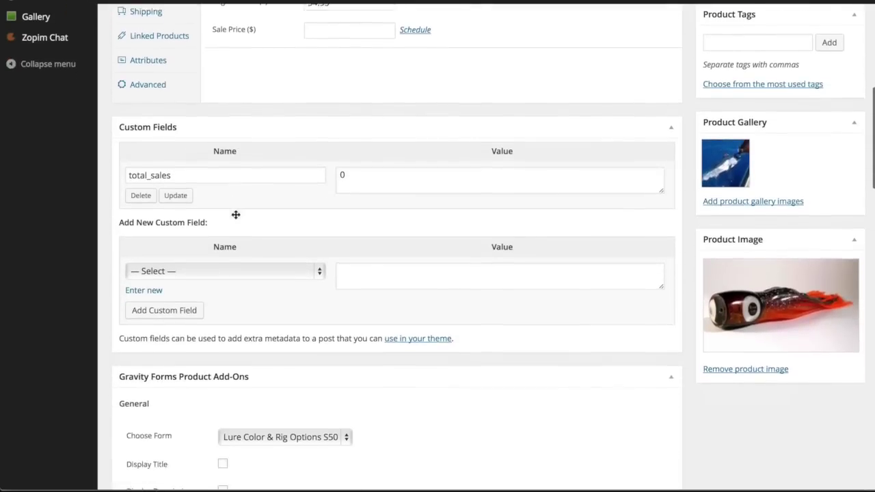
scroll(236, 215, down, 2)
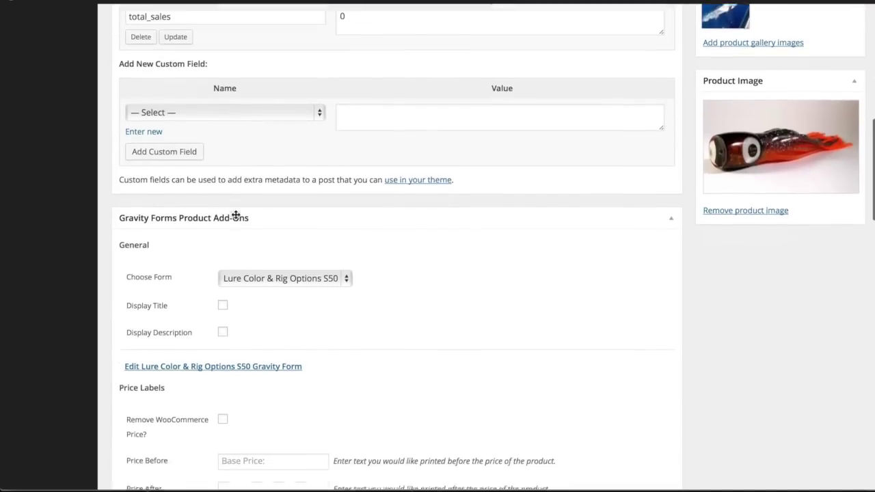
click(346, 274)
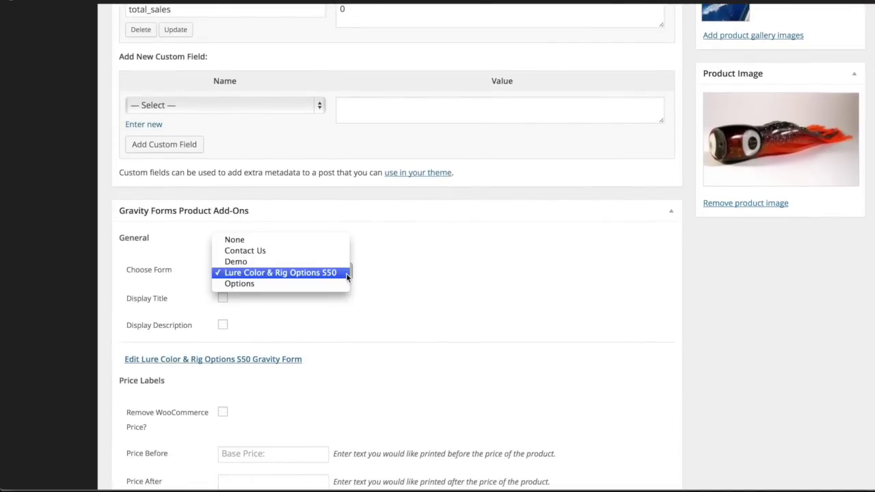
click(332, 286)
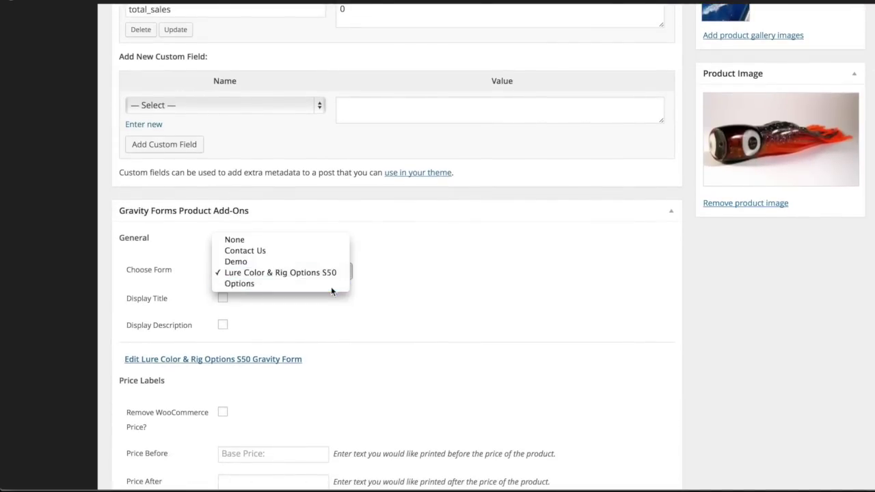
- Check the remaining add-on and product settings, then update the published ATLAS 50 - 12" product with the selected Options form
scroll(398, 311, down, 1)
scroll(398, 311, down, 10)
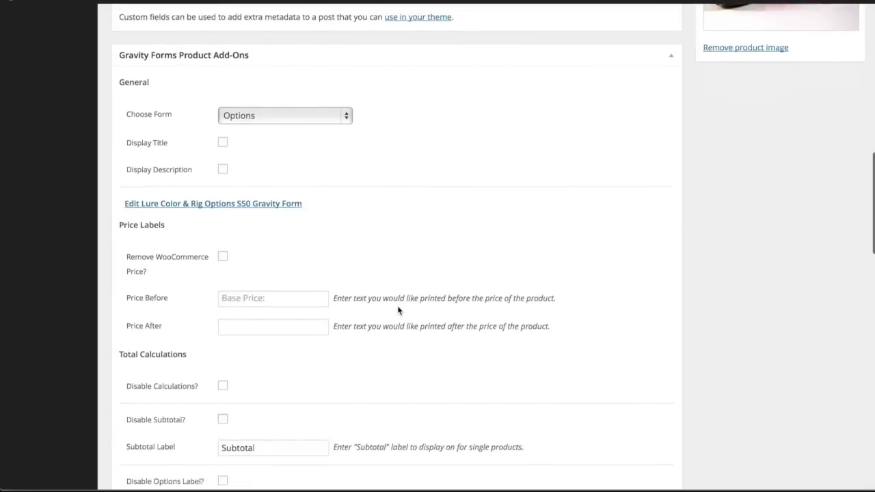
scroll(398, 309, down, 14)
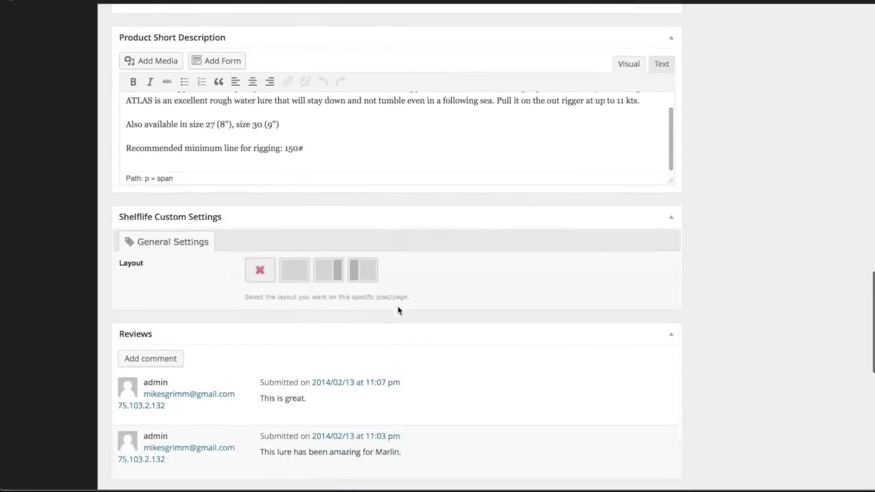
scroll(404, 300, up, 10)
scroll(410, 287, up, 15)
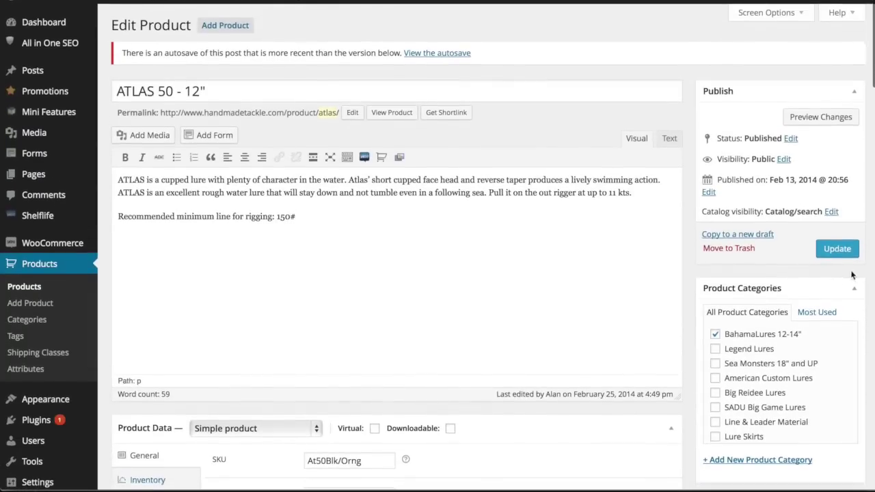
click(846, 249)
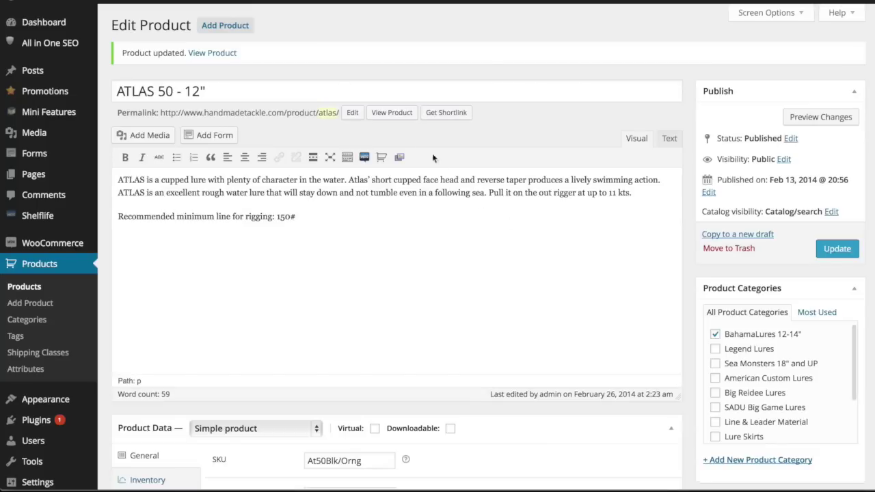
- View the ATLAS 50 - 12" product page in the shop and choose Medium as the lure size
right_click(399, 112)
click(400, 114)
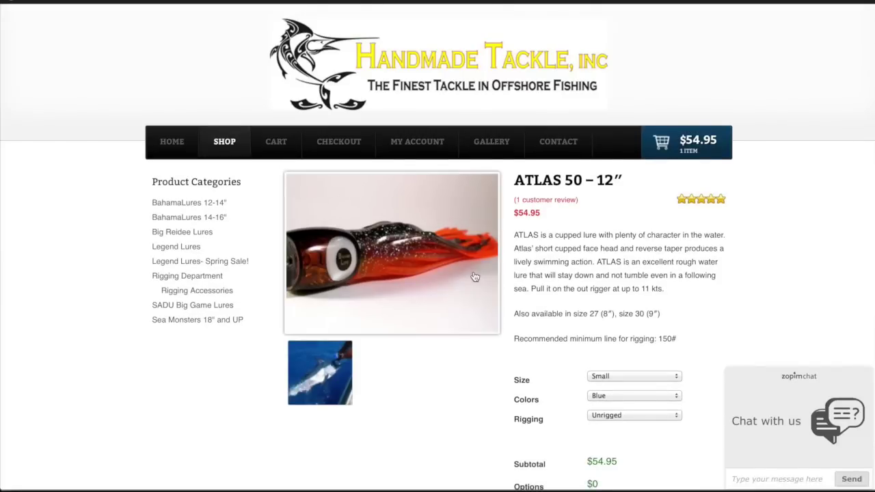
scroll(475, 277, down, 3)
click(649, 281)
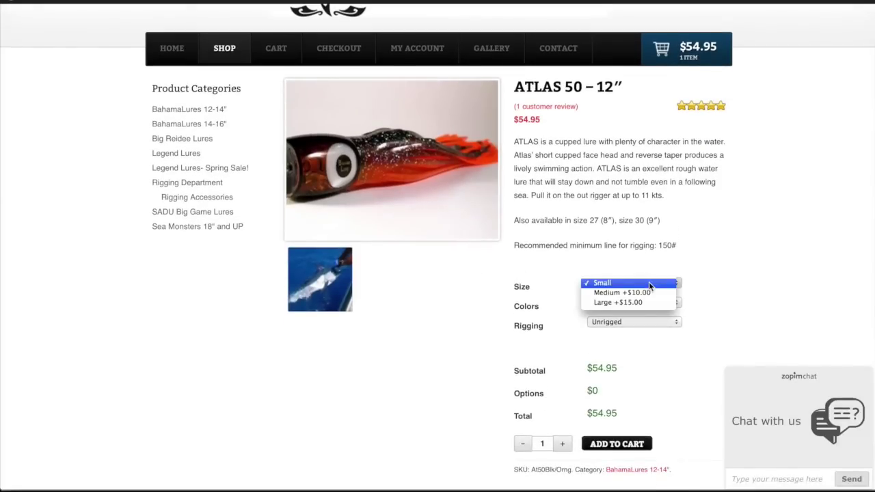
click(655, 292)
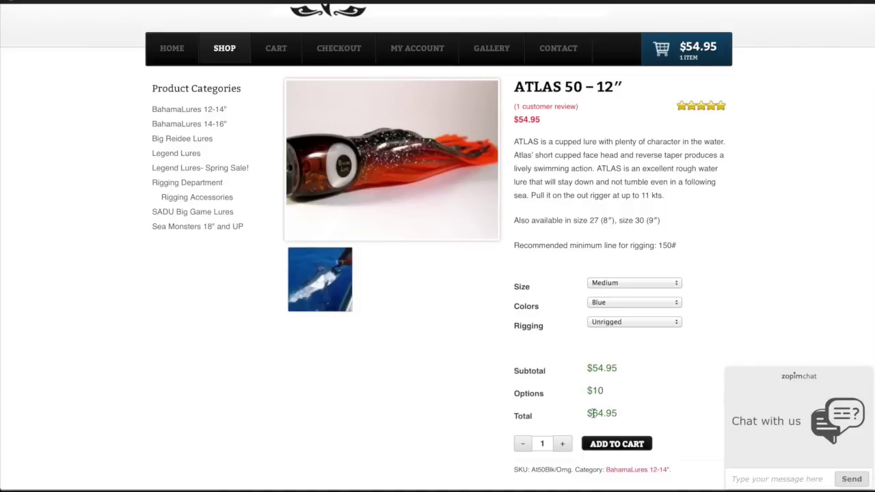
- Choose Yellow as the lure color and Rigged With One Hook as the rigging to test the option pricing
click(626, 305)
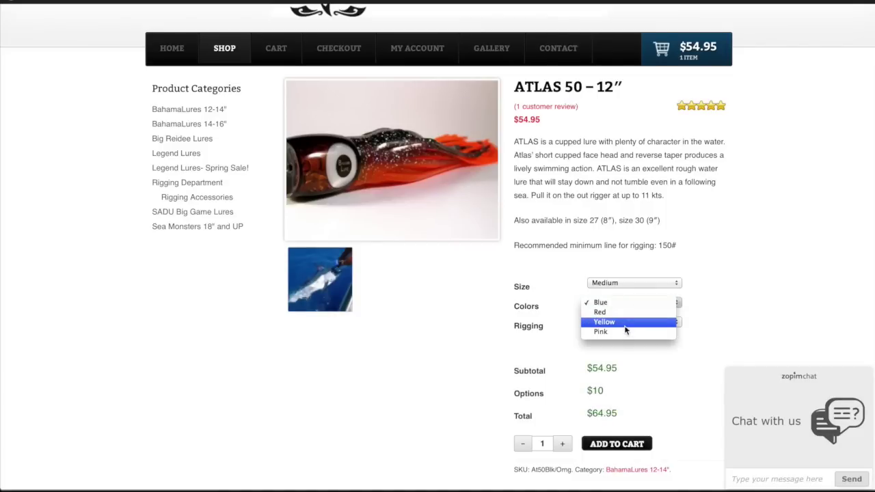
click(633, 322)
click(613, 324)
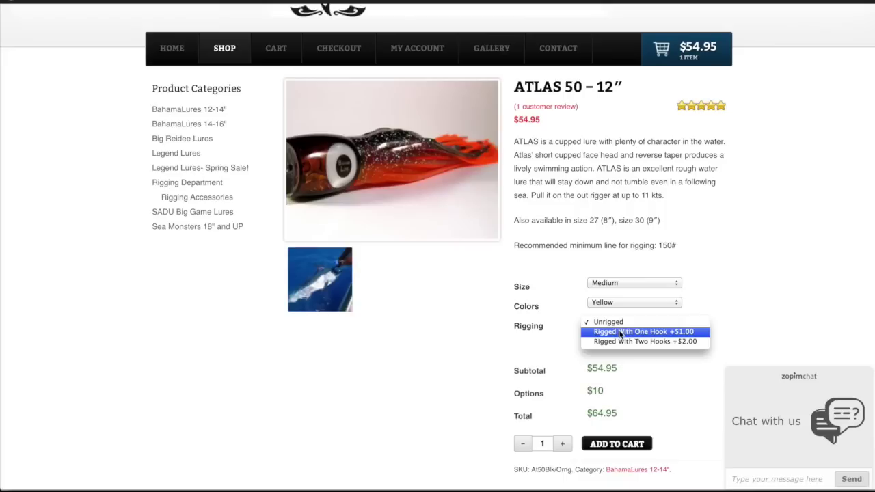
click(621, 333)
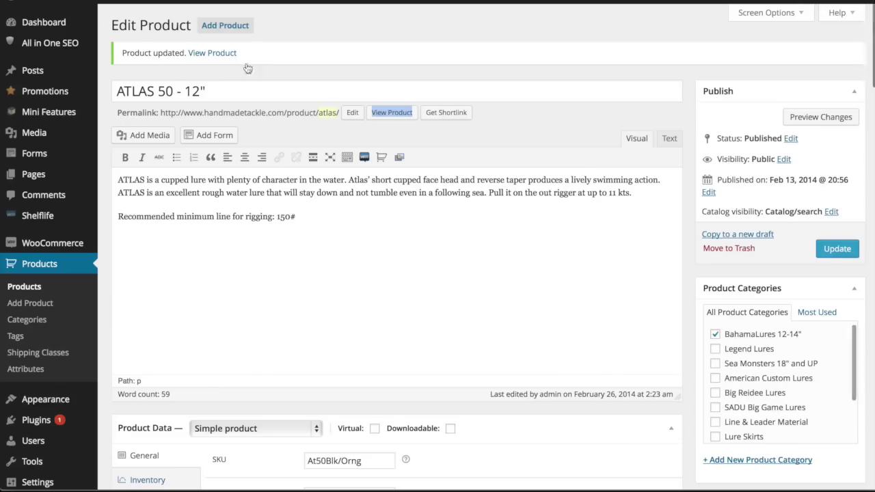
- Switch the product's Gravity Forms add-on form back to Lure Color & Rig Options S50 and update the product
scroll(252, 151, down, 6)
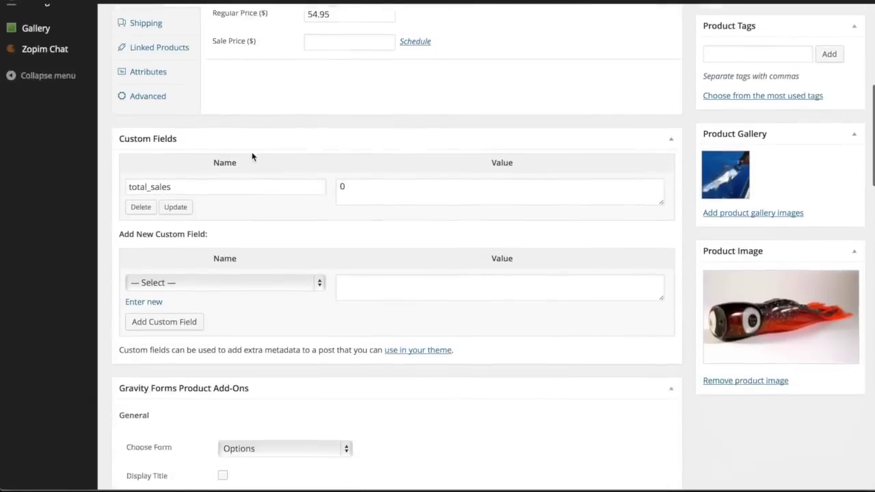
scroll(252, 157, down, 3)
click(283, 278)
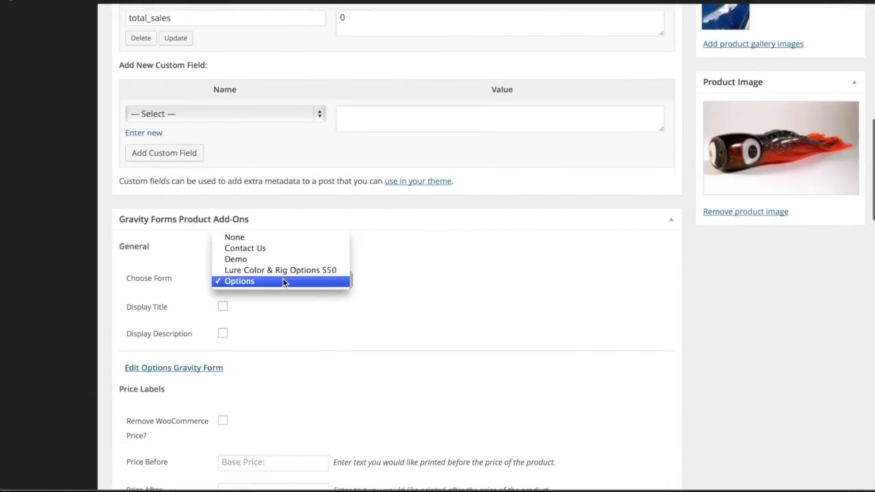
click(285, 271)
scroll(472, 321, up, 6)
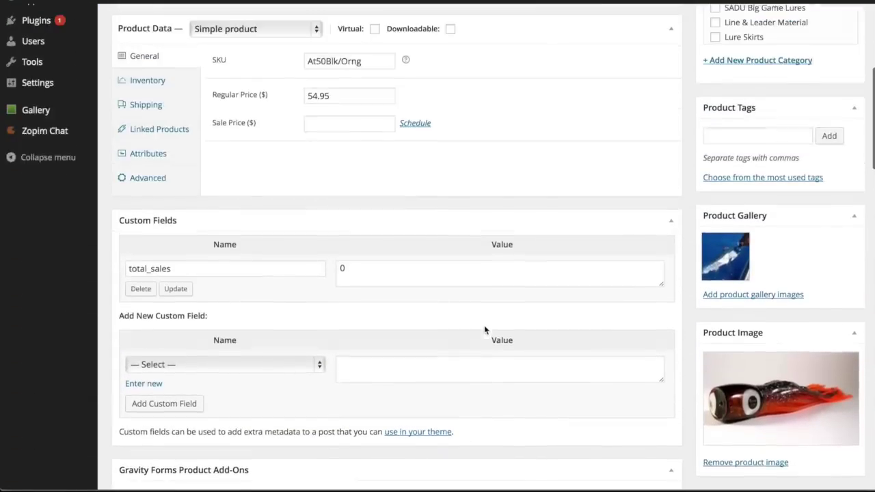
scroll(484, 330, up, 3)
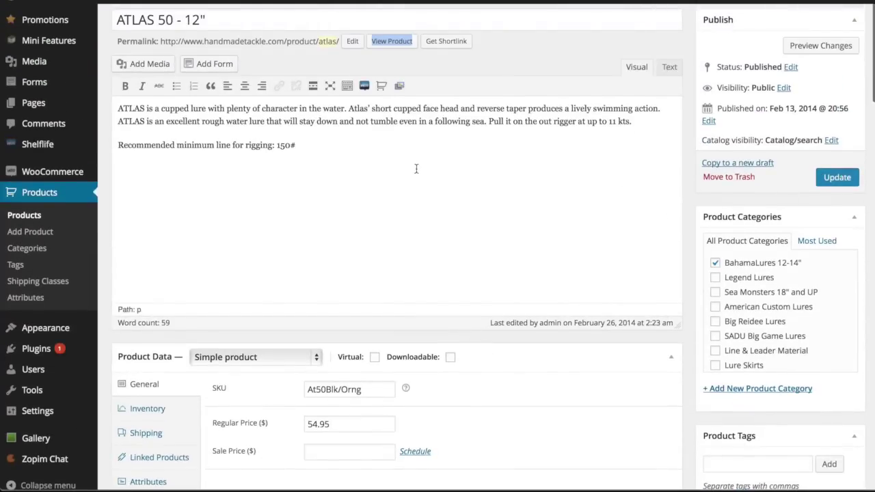
click(835, 177)
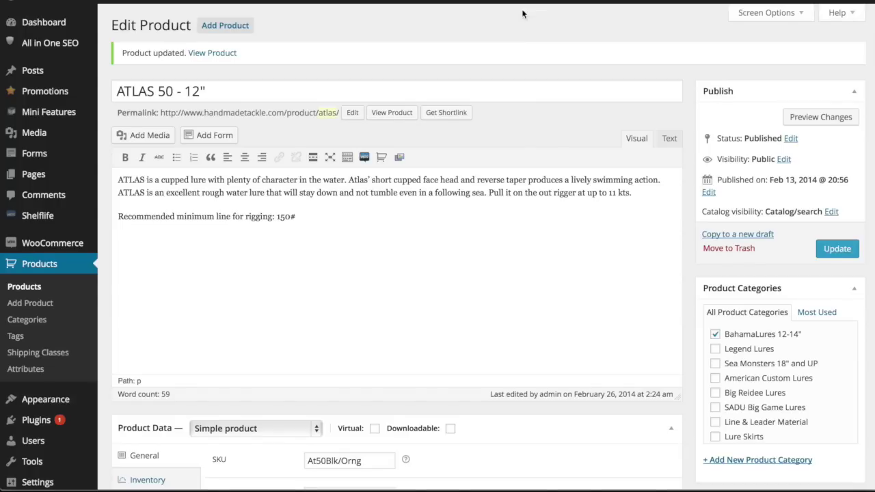
- Enable Display Title for the form in the product's Gravity Forms Product Add-Ons settings
scroll(522, 11, down, 10)
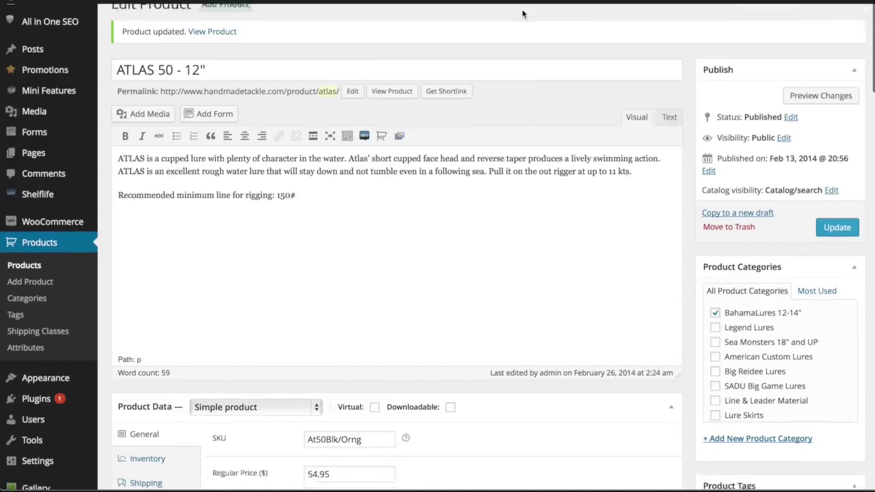
scroll(522, 14, down, 1)
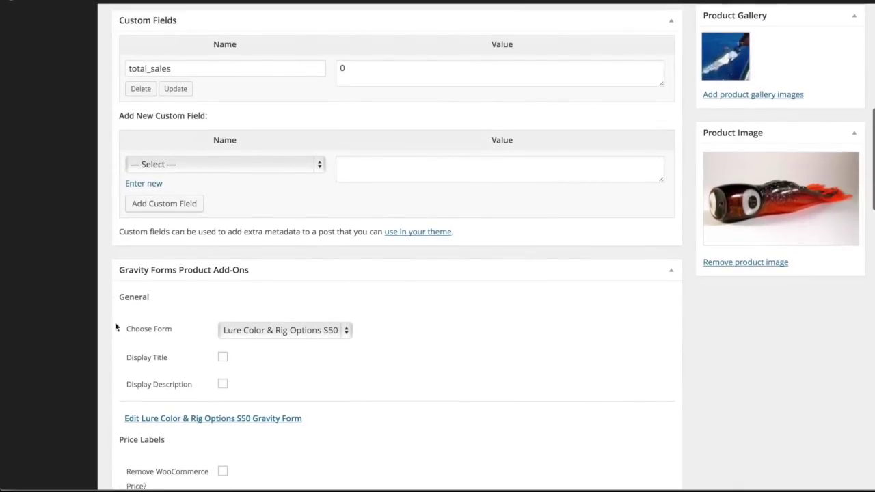
click(222, 360)
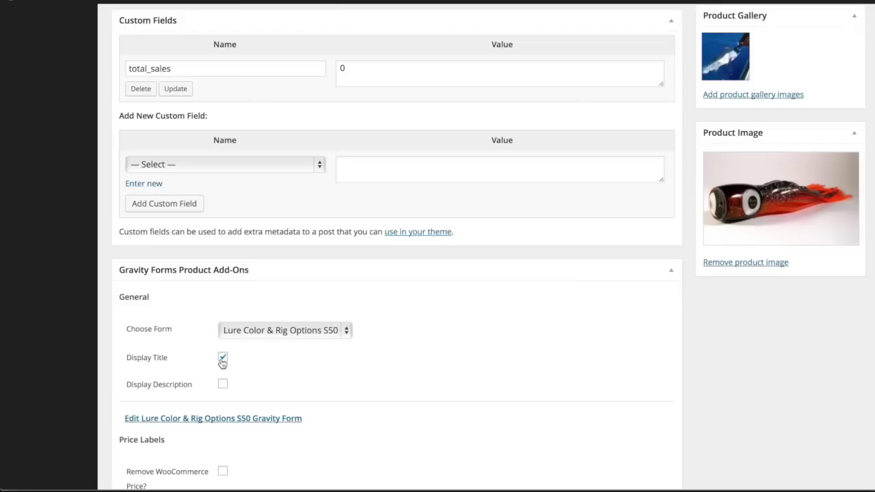